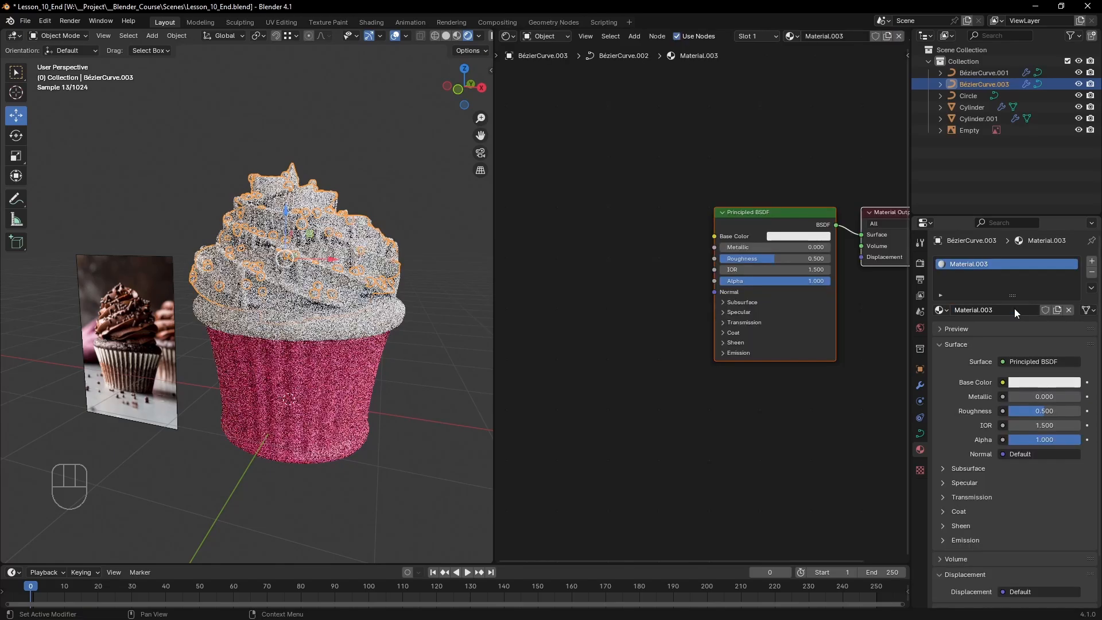
- Rename the selected frosting curve's material Cream and set its base color to a pale yellow
left_click(1013, 309)
type("Цреам")
key("Return")
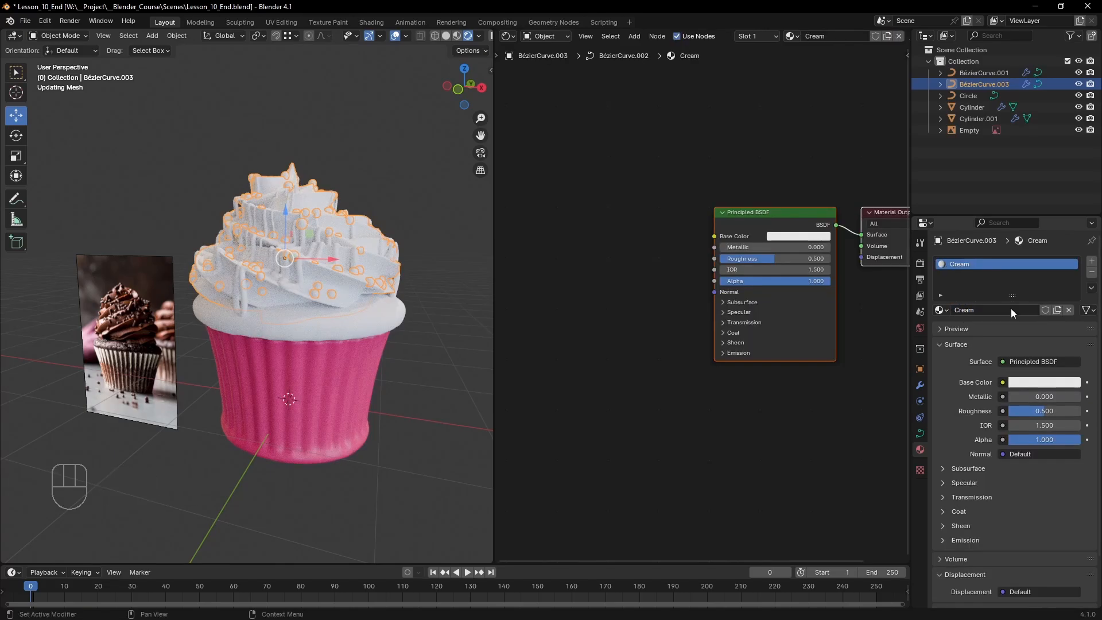
left_click(798, 236)
left_click(813, 136)
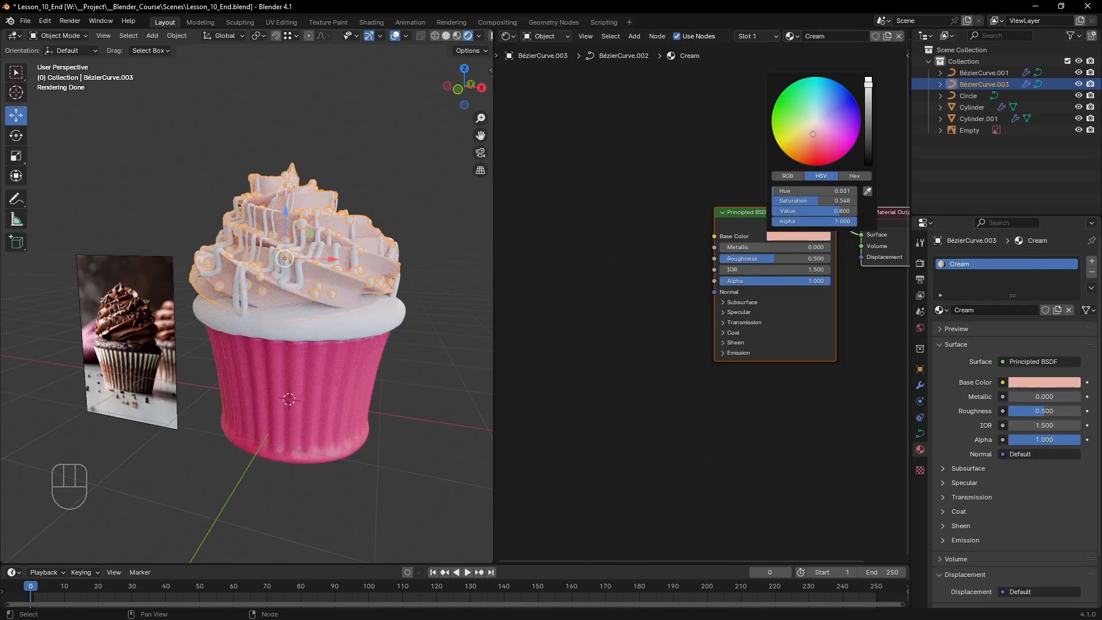
left_click_drag(812, 133, 802, 134)
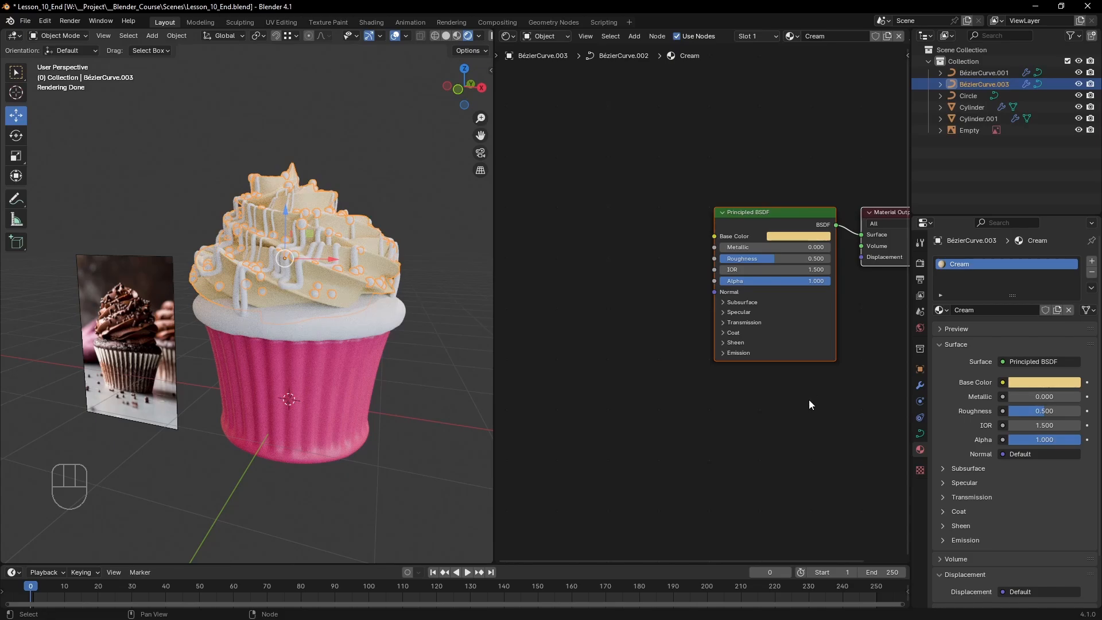
- Add a second material slot to the frosting curve with a new material named Sprinkles
left_click(1090, 262)
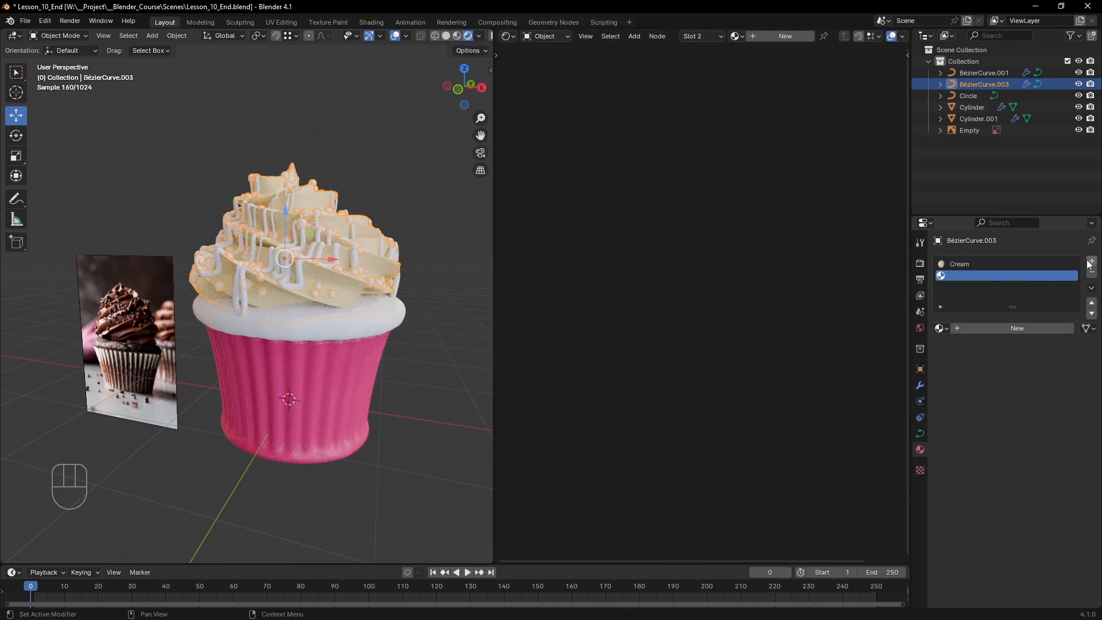
left_click(1015, 326)
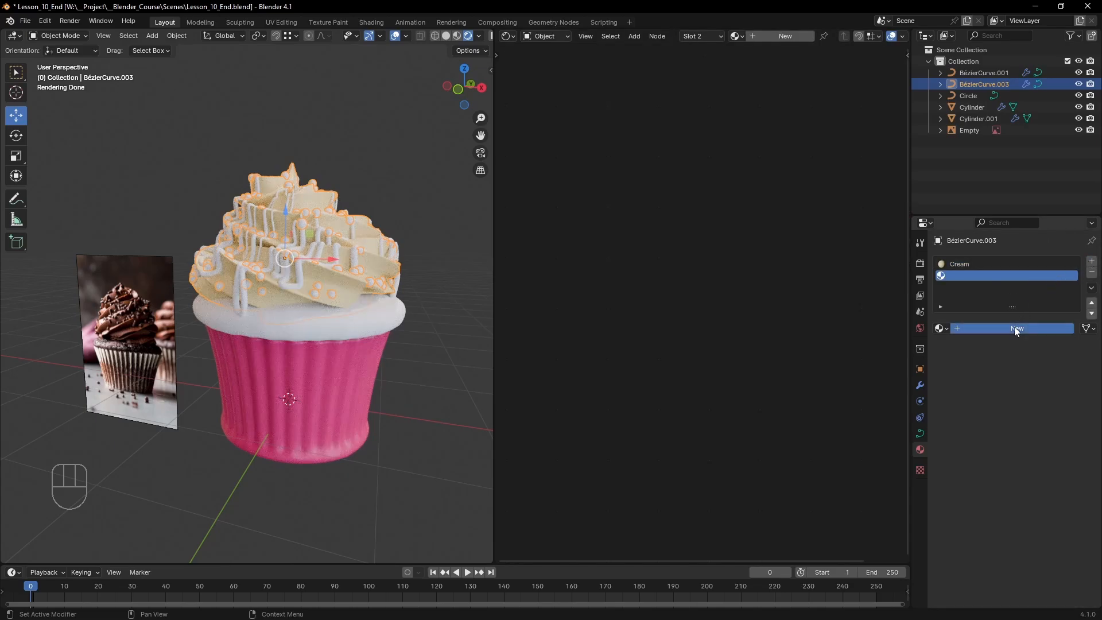
double_click(1014, 328)
type("Sprinkles")
key("Return")
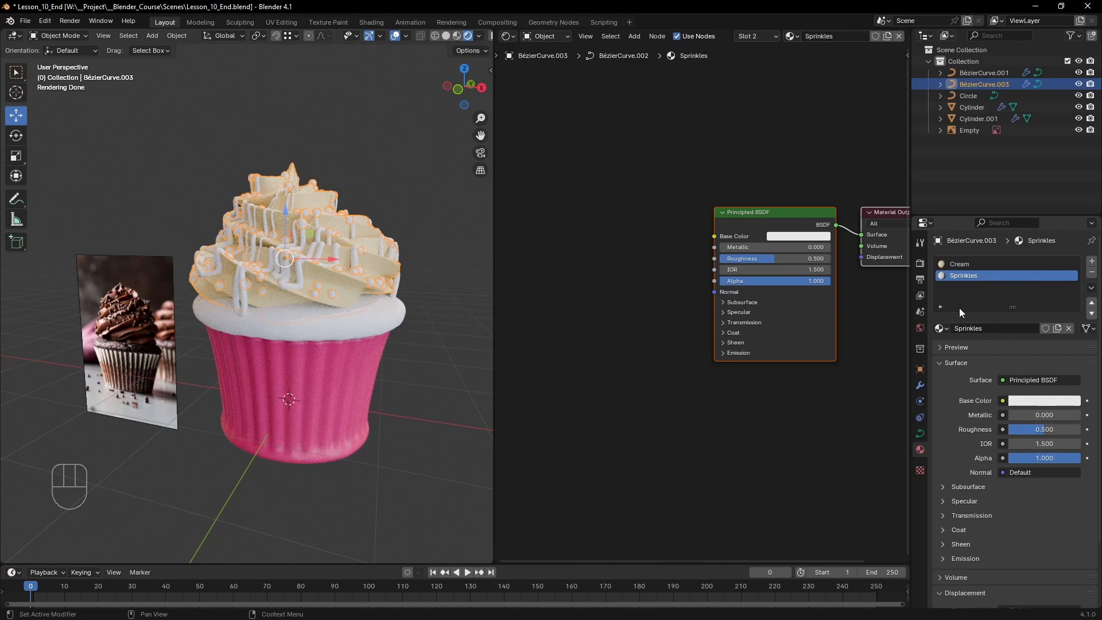
- In the geometry nodes, insert a Set Material node between Ico Sphere and Set Shade Smooth and assign it the Sprinkles material
left_click(508, 36)
left_click(546, 129)
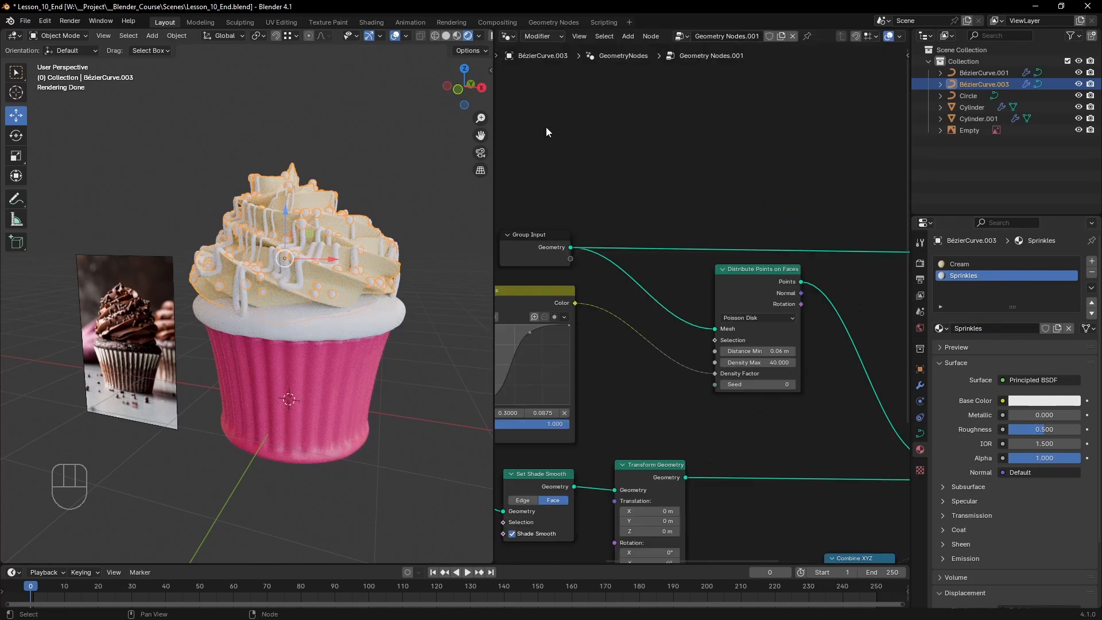
scroll(571, 495, "down", 2)
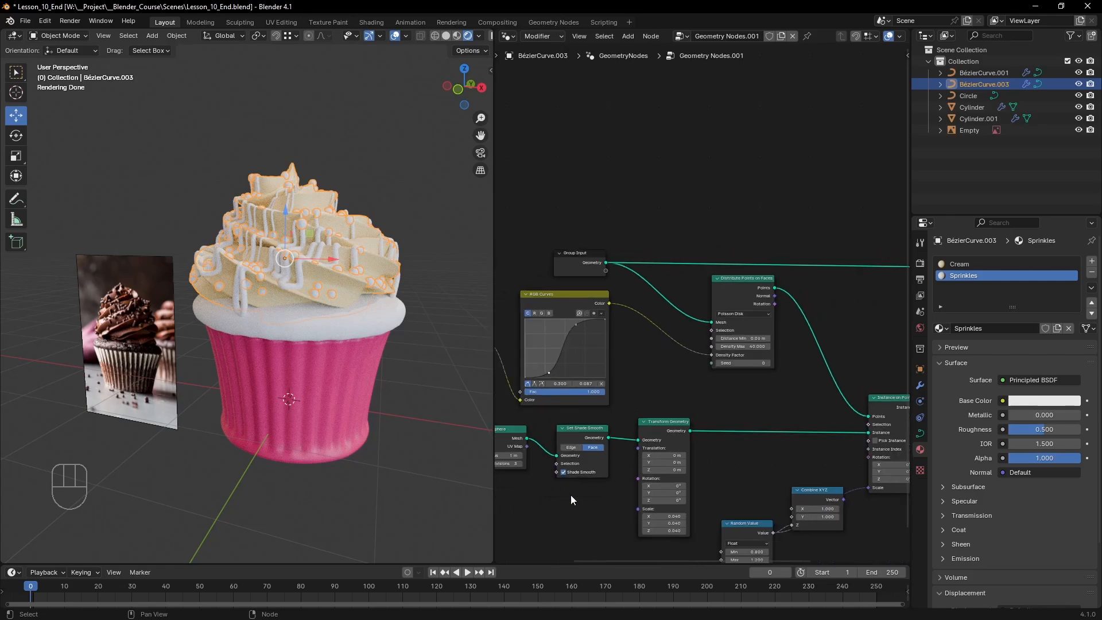
middle_click_drag(571, 495, 707, 332)
scroll(752, 406, "up", 2)
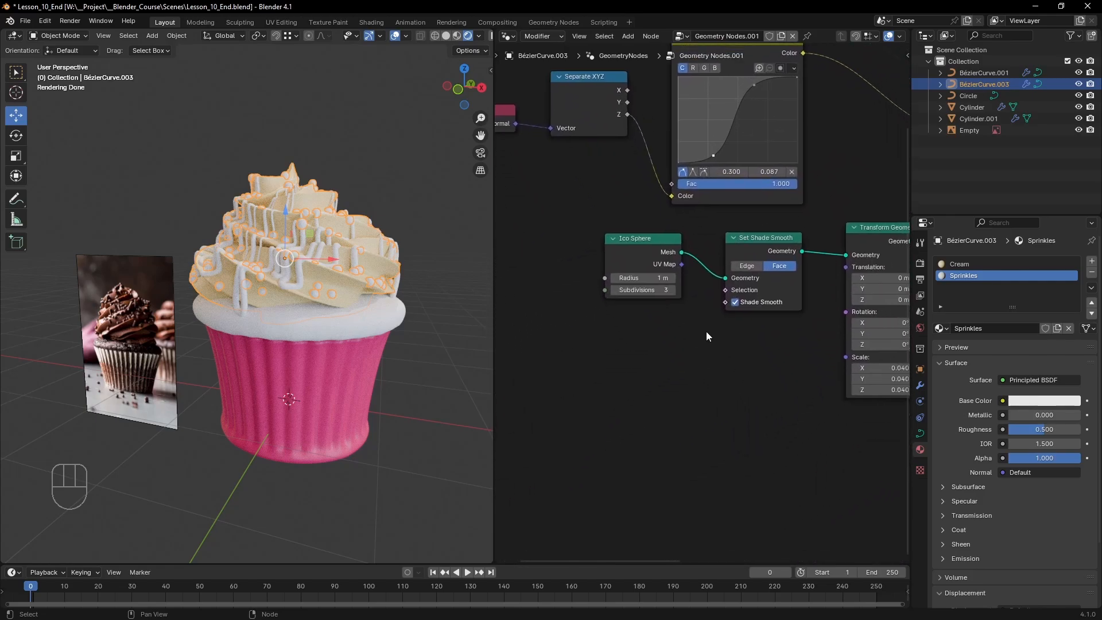
key("shift+a")
left_click(706, 332)
type("set materi")
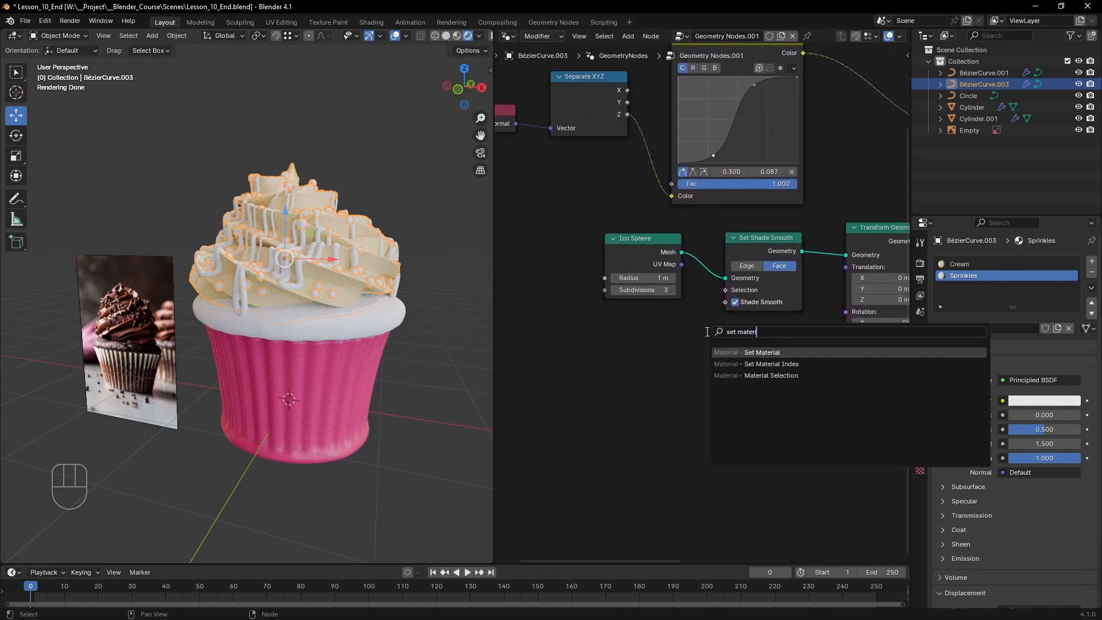
key("Return")
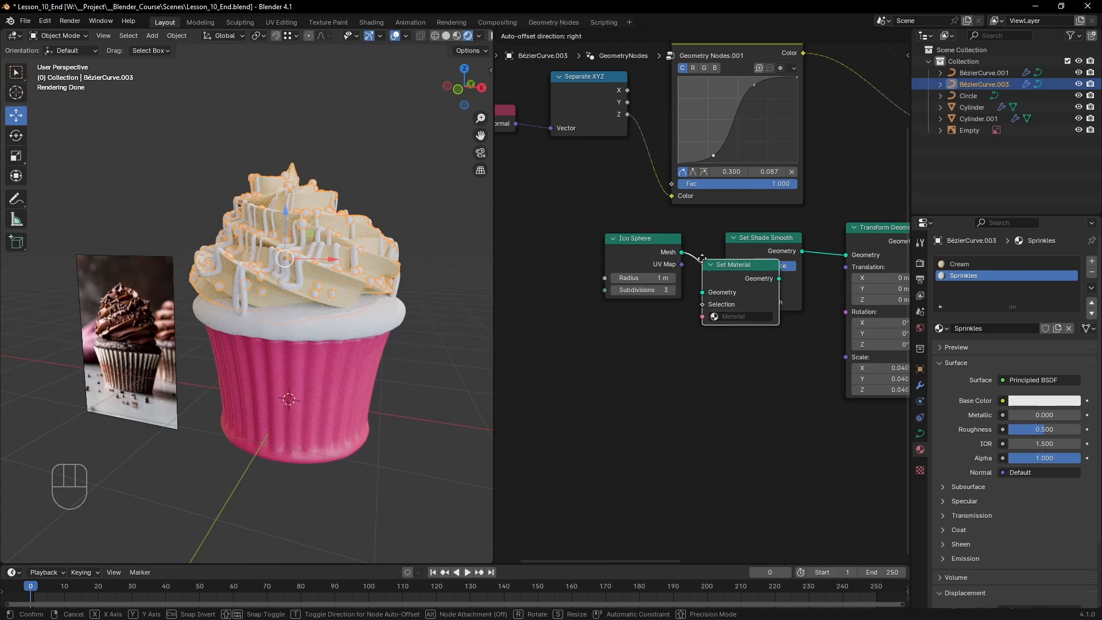
left_click(727, 283)
left_click(761, 307)
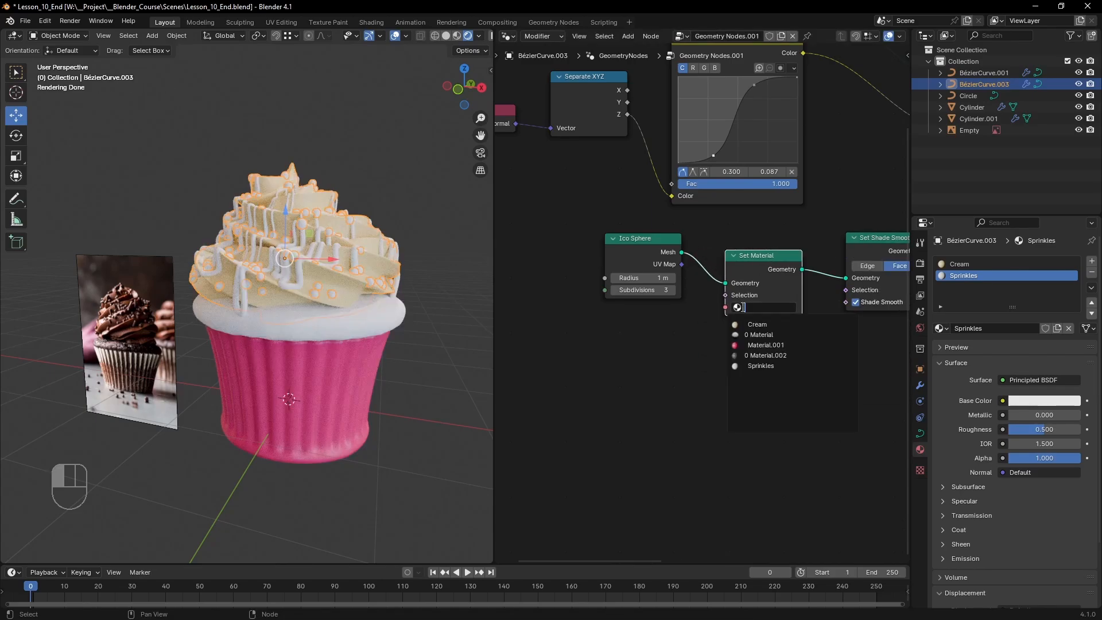
left_click(771, 367)
- Show the Sprinkles material in the Shader Editor and set its base color to blue-violet
left_click(511, 36)
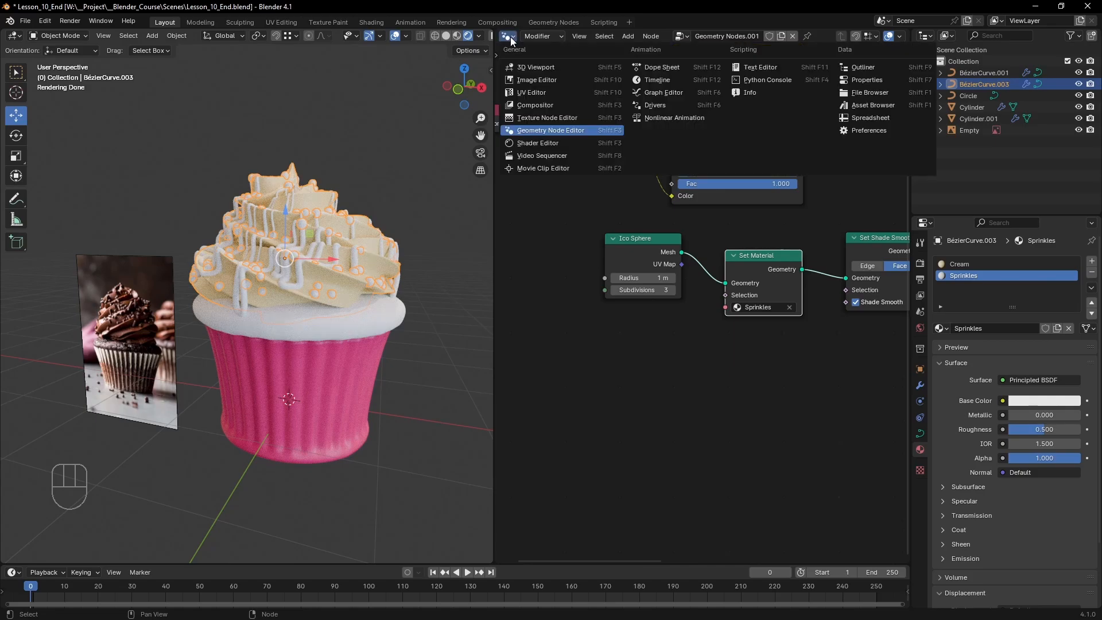
left_click(543, 144)
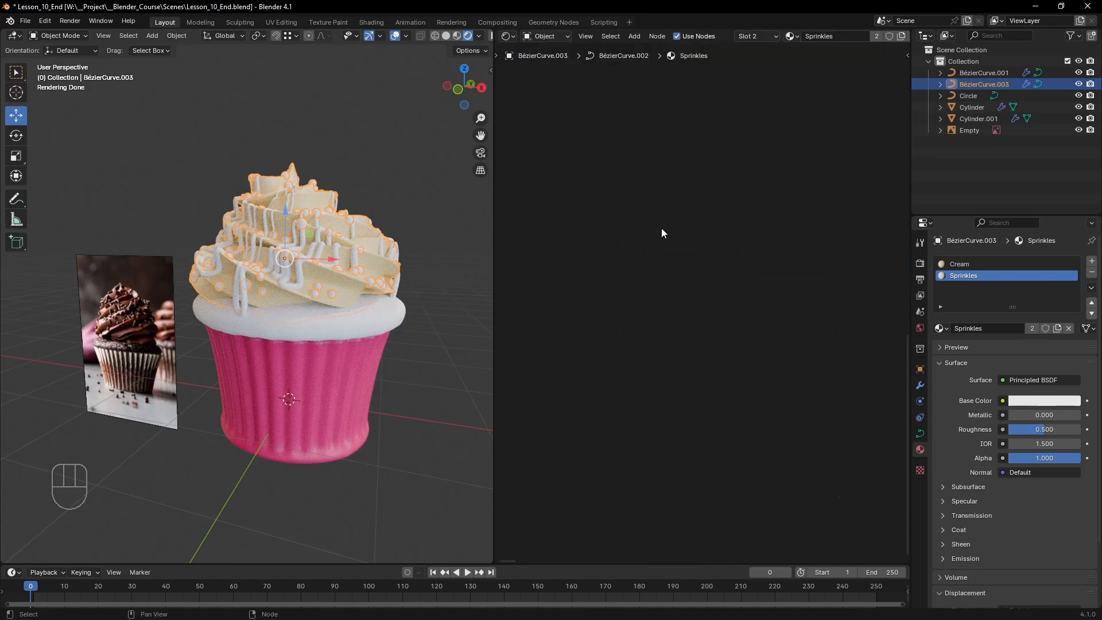
key("Home")
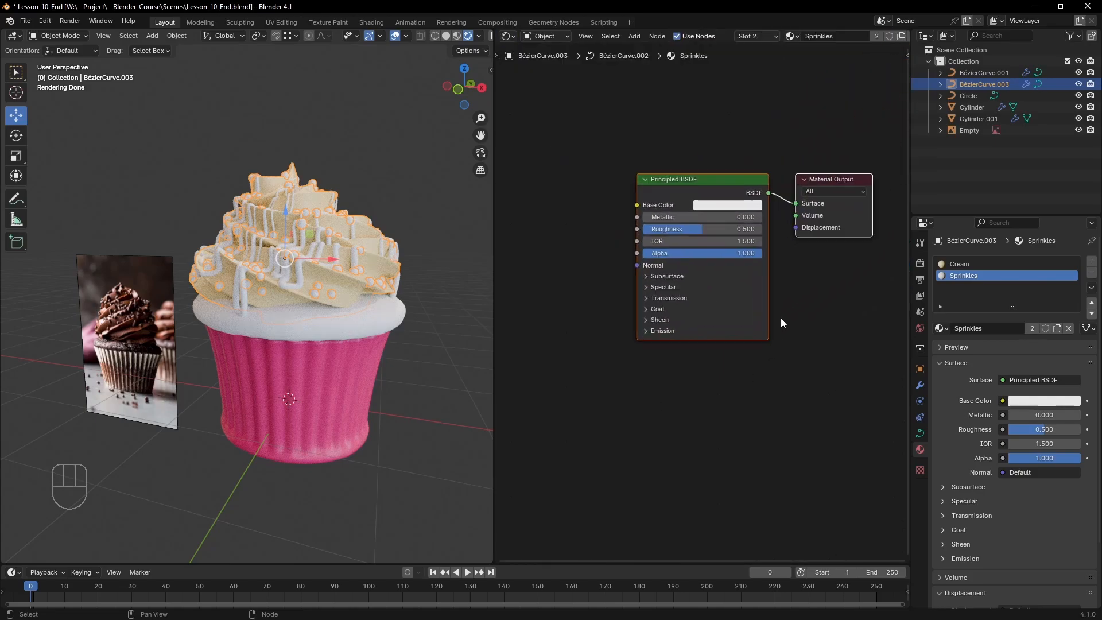
left_click(728, 205)
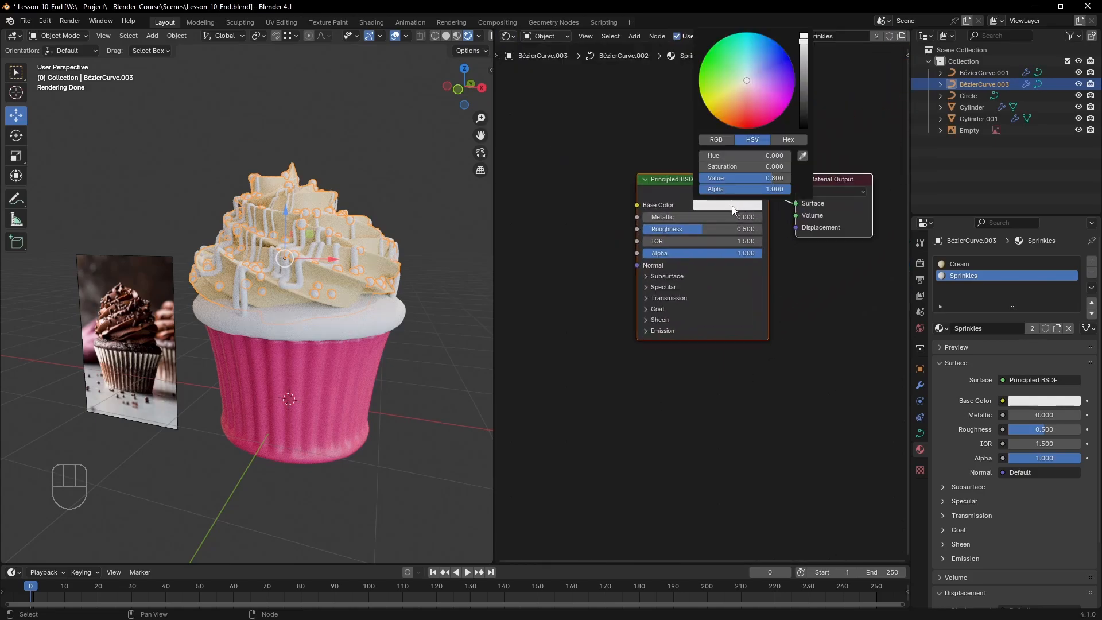
left_click(768, 65)
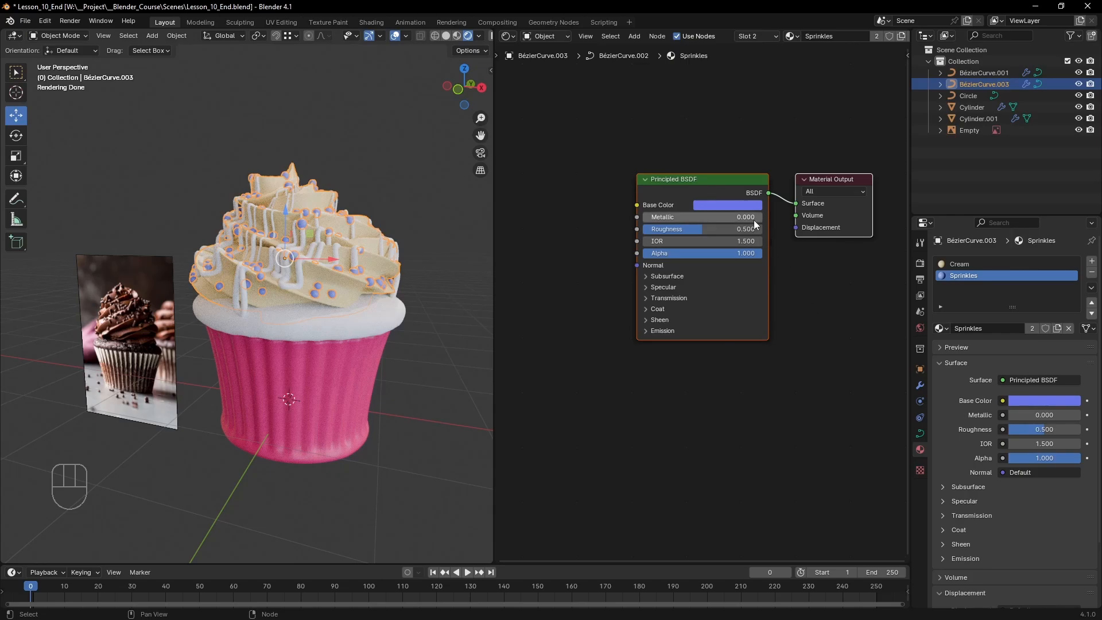
- Change the Sprinkles base color to a golden orange with hue 0.083 and saturation 0.978
left_click(741, 206)
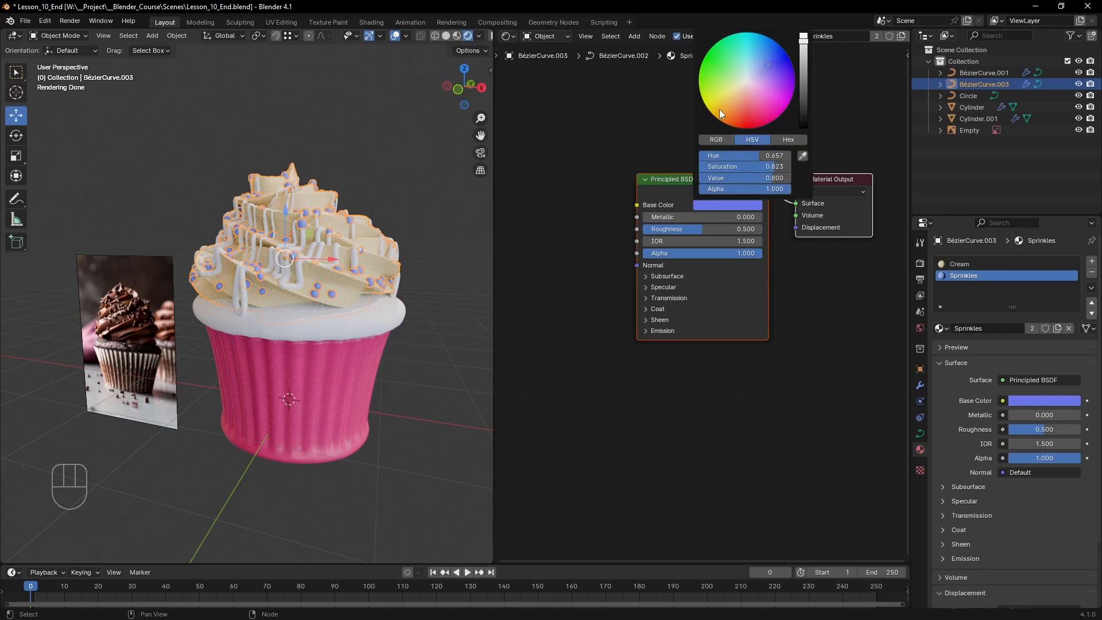
left_click(720, 109)
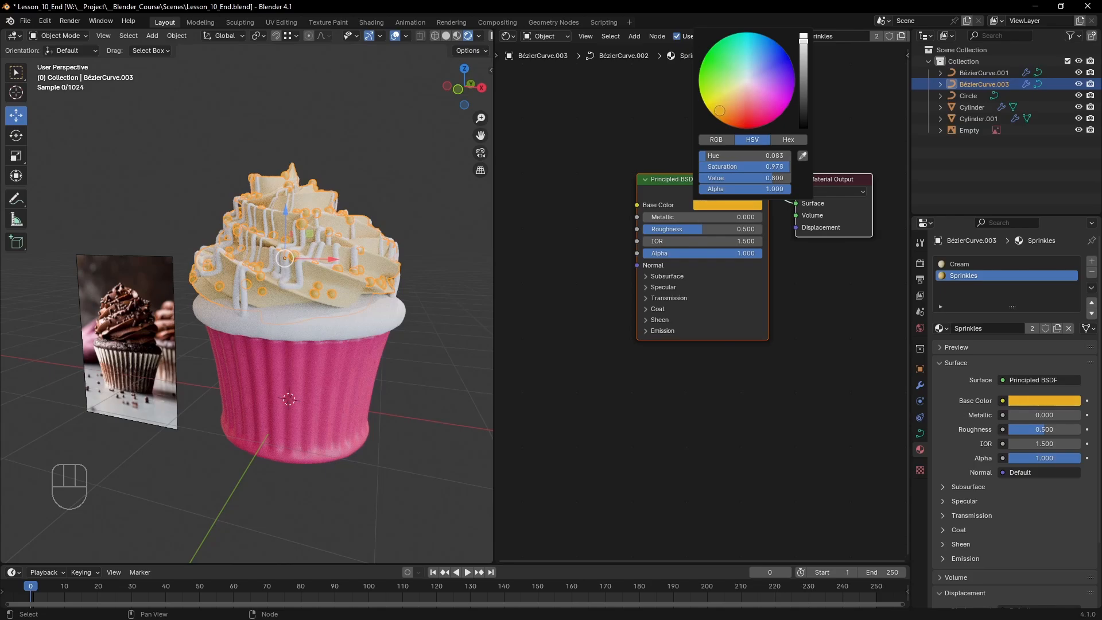
left_click_drag(720, 110, 720, 110)
- Give the Sprinkles material a polished gold look with metallic 1.000 and roughness 0.245
left_click_drag(702, 229, 653, 228)
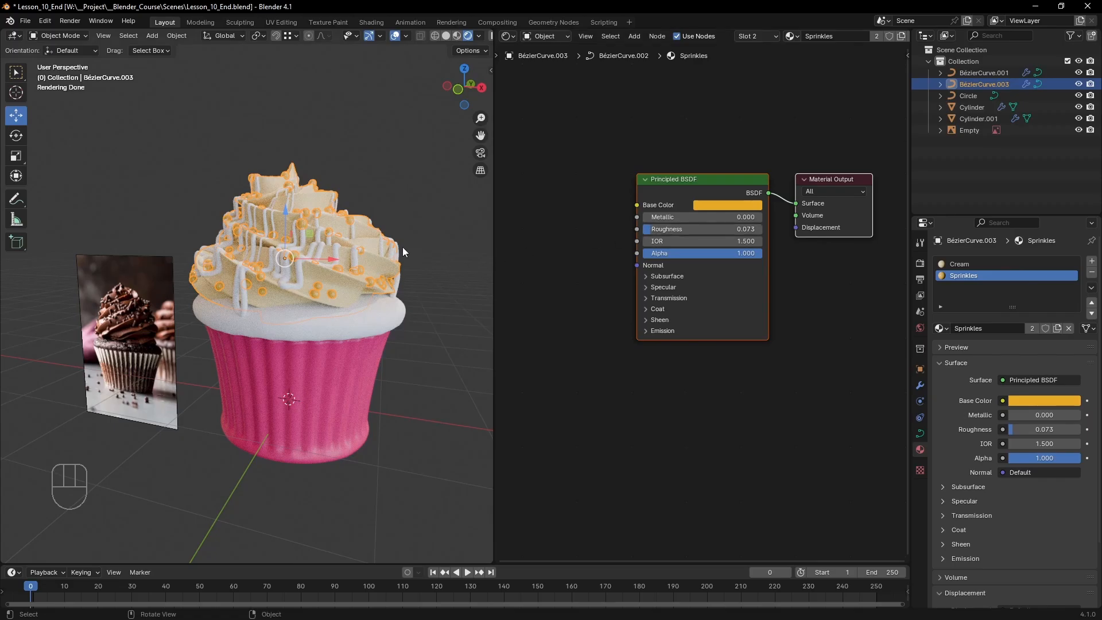
scroll(402, 248, "up", 3)
middle_click_drag(425, 245, 395, 270, "shift")
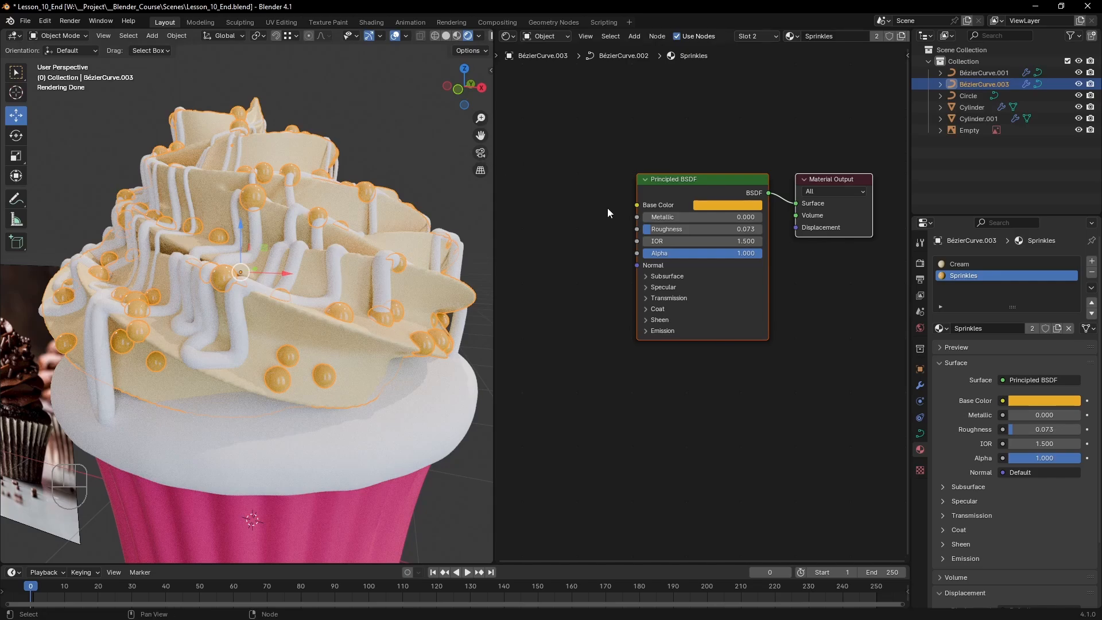
left_click_drag(646, 217, 763, 217)
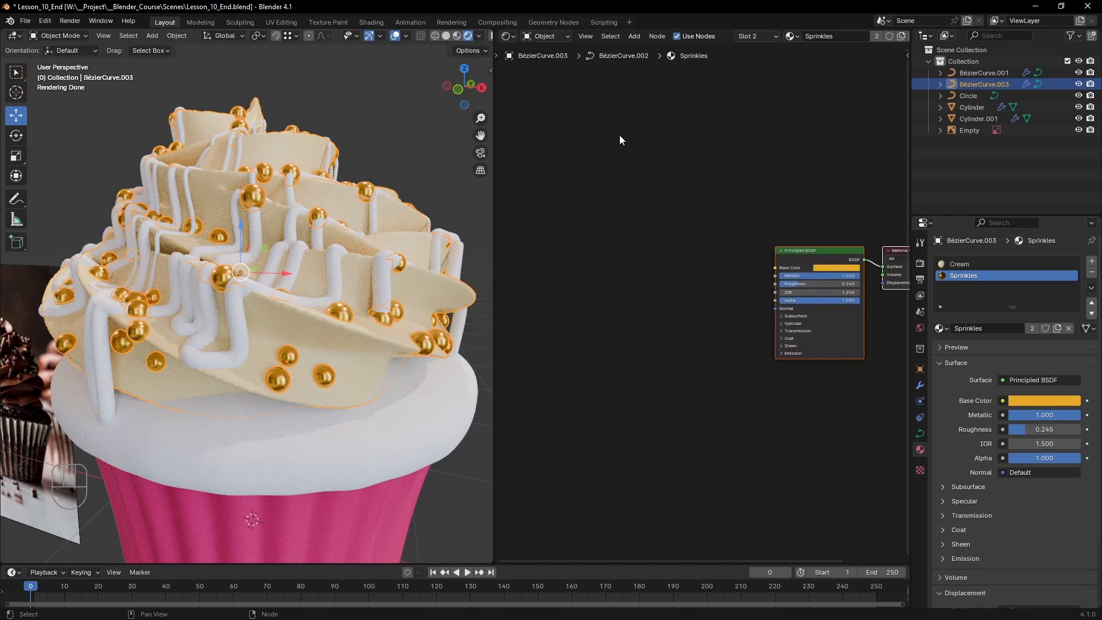
- Add an Object Info node to the Sprinkles shader, placed above and ahead of the Principled BSDF
key("shift+a")
left_click(613, 159)
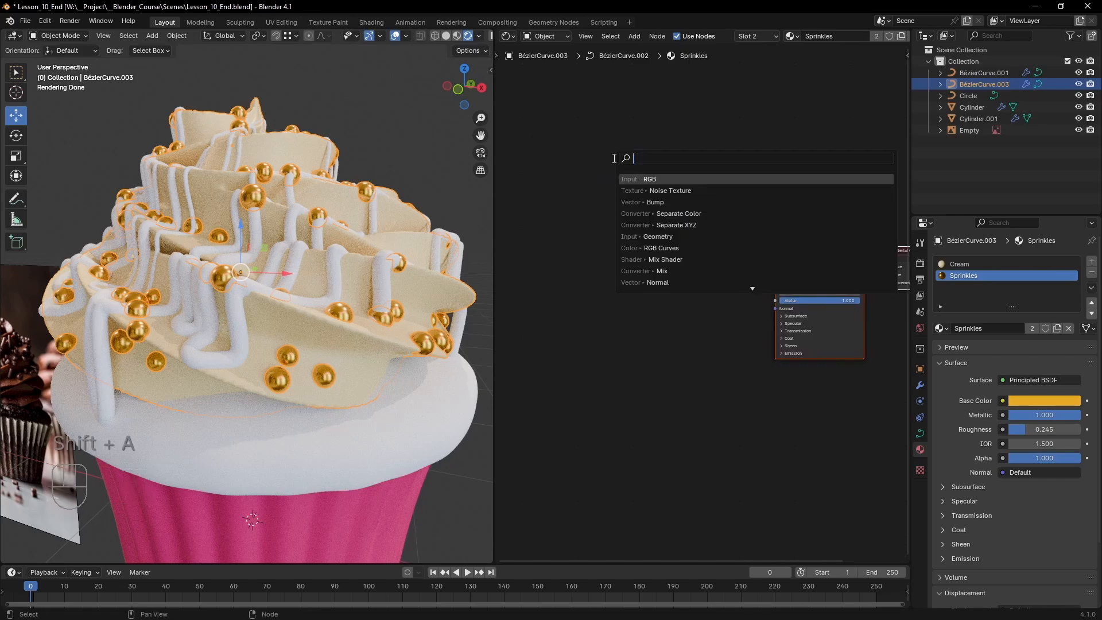
type("obj")
key("Return")
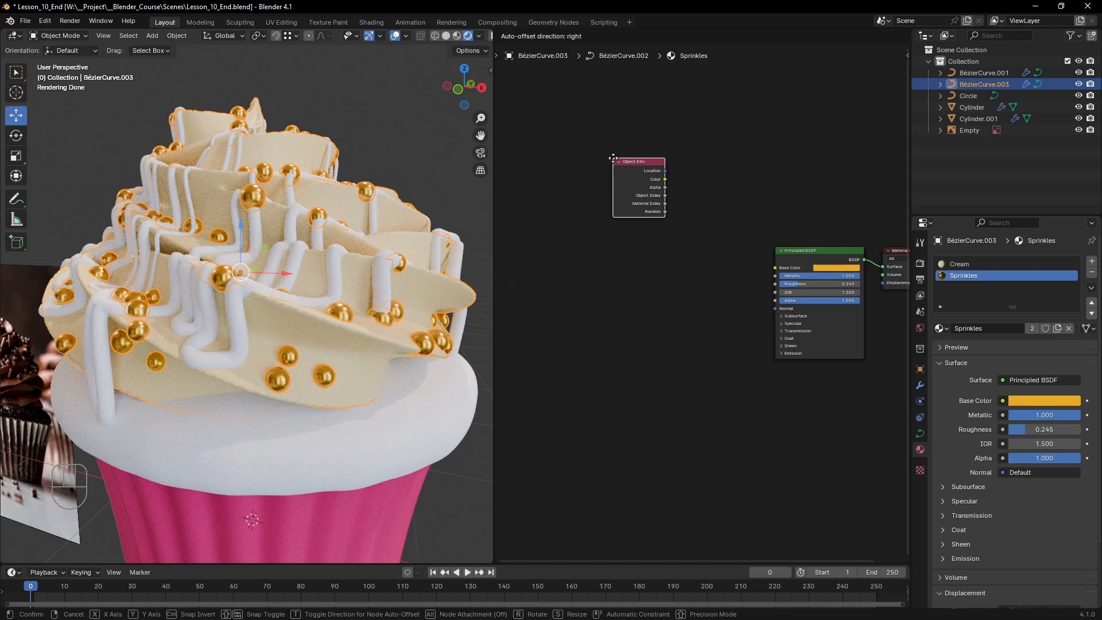
left_click(641, 155)
- Add a Geometry input node and place it directly below the Object Info node
scroll(640, 246, "up", 2)
key("shift+a")
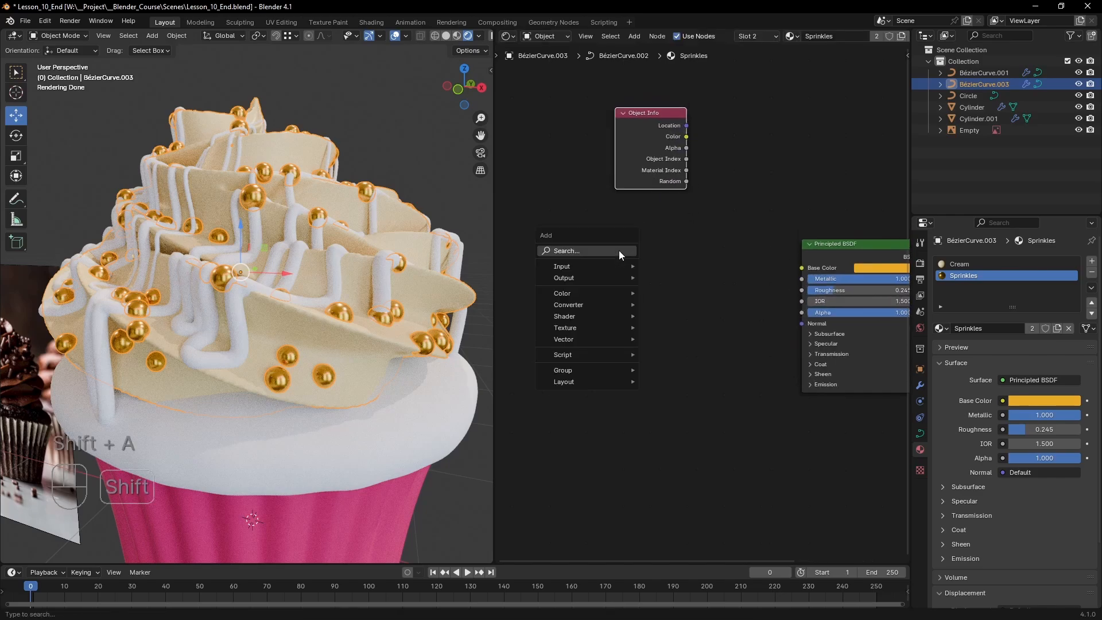
type("geometry")
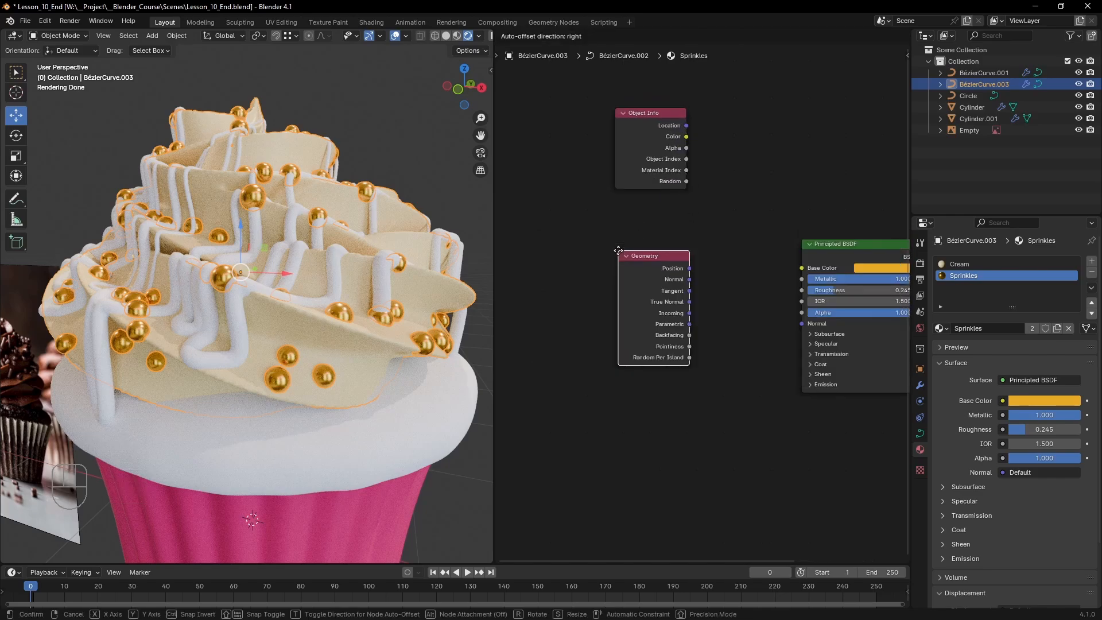
key("Return")
left_click(619, 218)
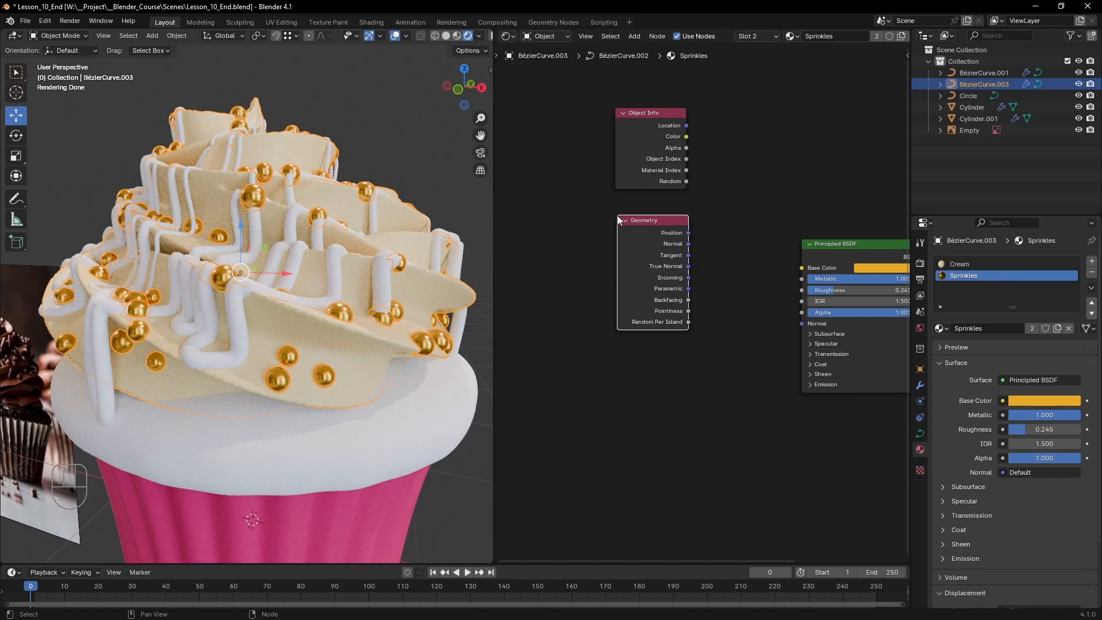
- Add a Particle Info node and place it directly below the Geometry node
left_click(641, 361)
key("shift+a")
type("particl")
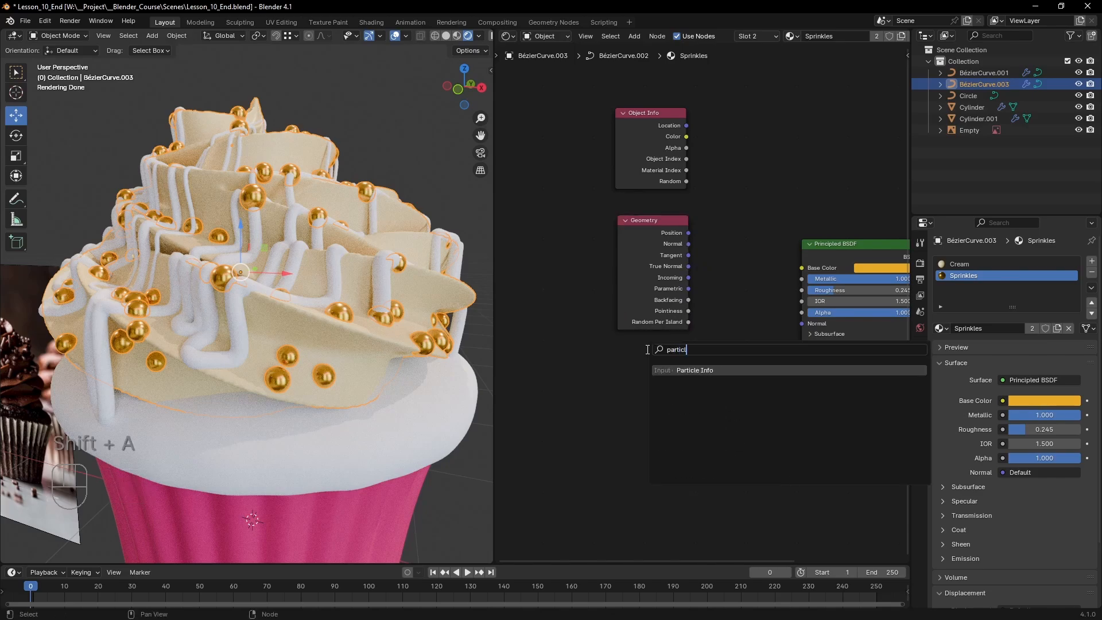
key("Return")
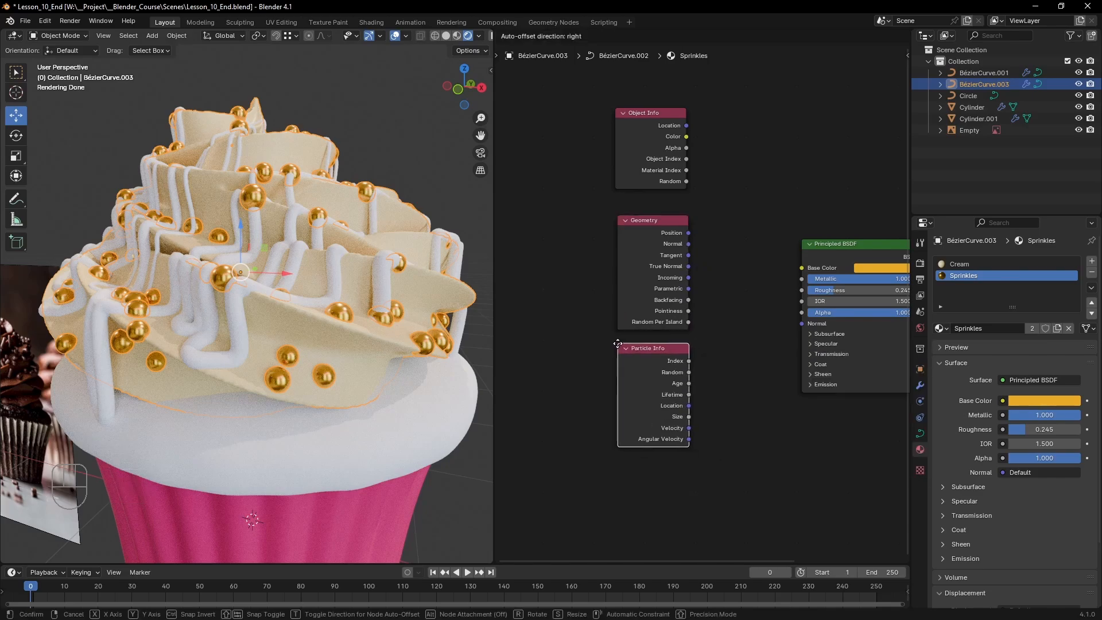
left_click(618, 343)
- Test Object Info's Location, Color, Object Index and Random outputs by linking each in turn to the Material Output's Surface
left_click_drag(610, 119, 872, 260)
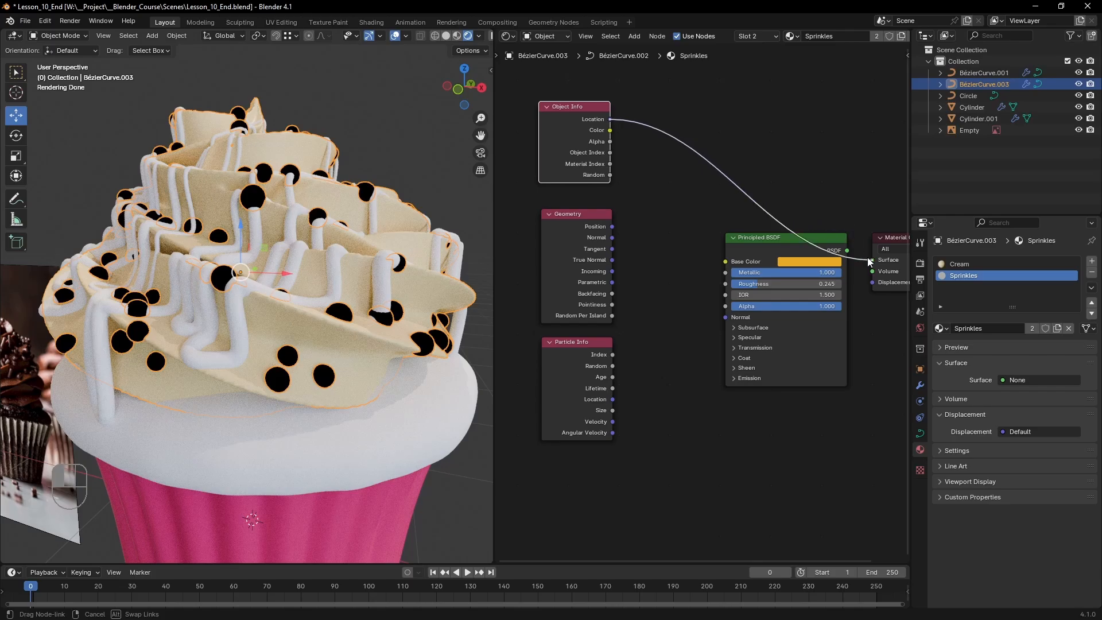
left_click_drag(610, 130, 873, 260)
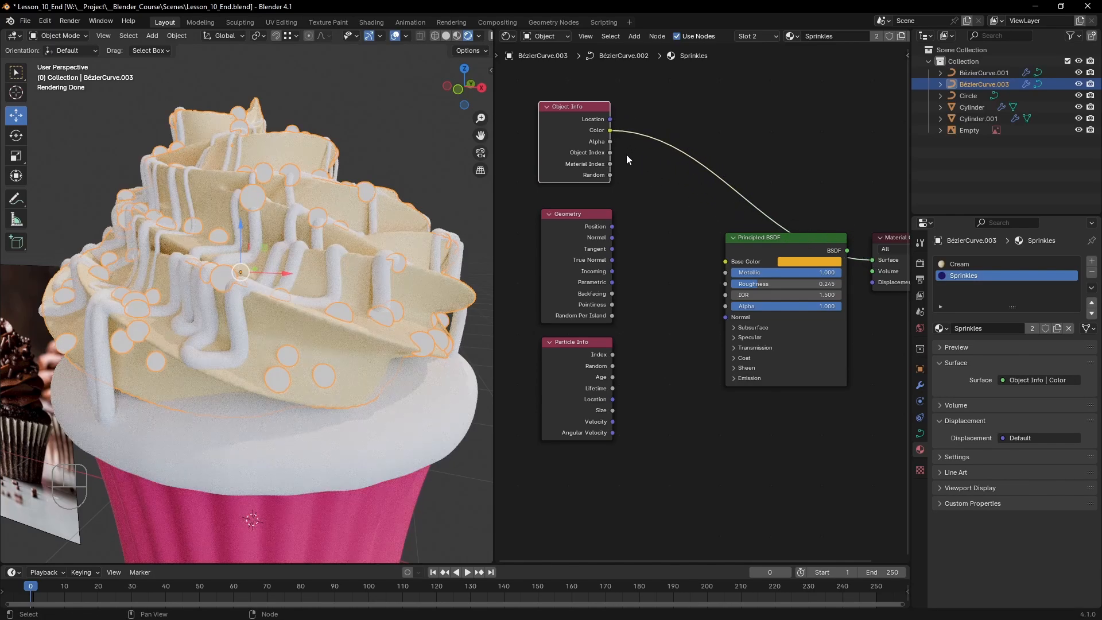
left_click_drag(610, 153, 873, 260)
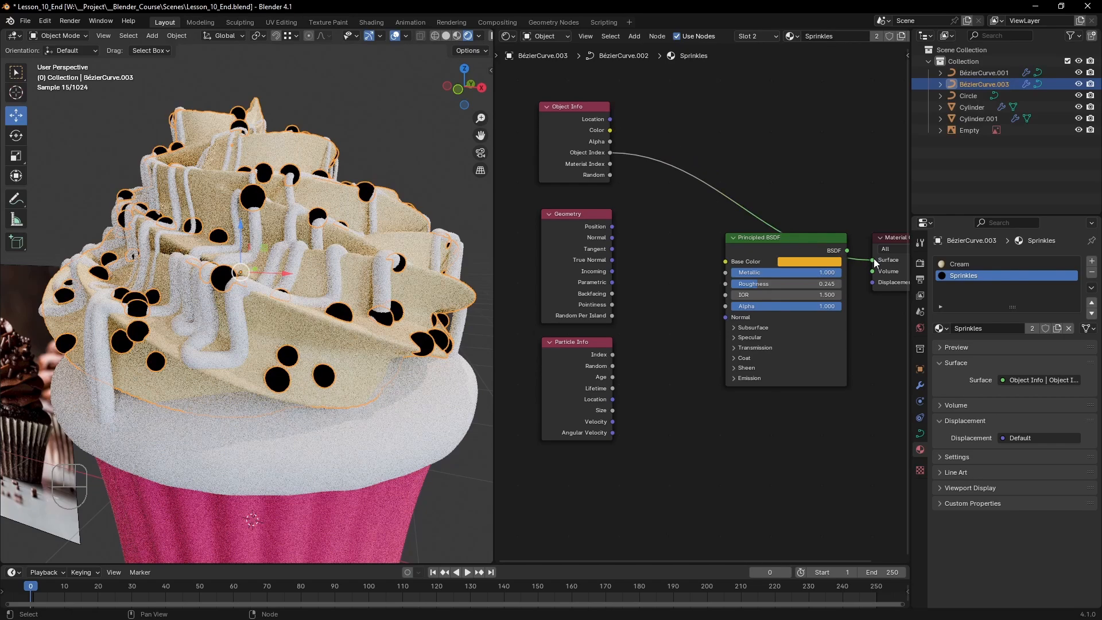
left_click_drag(610, 175, 870, 264)
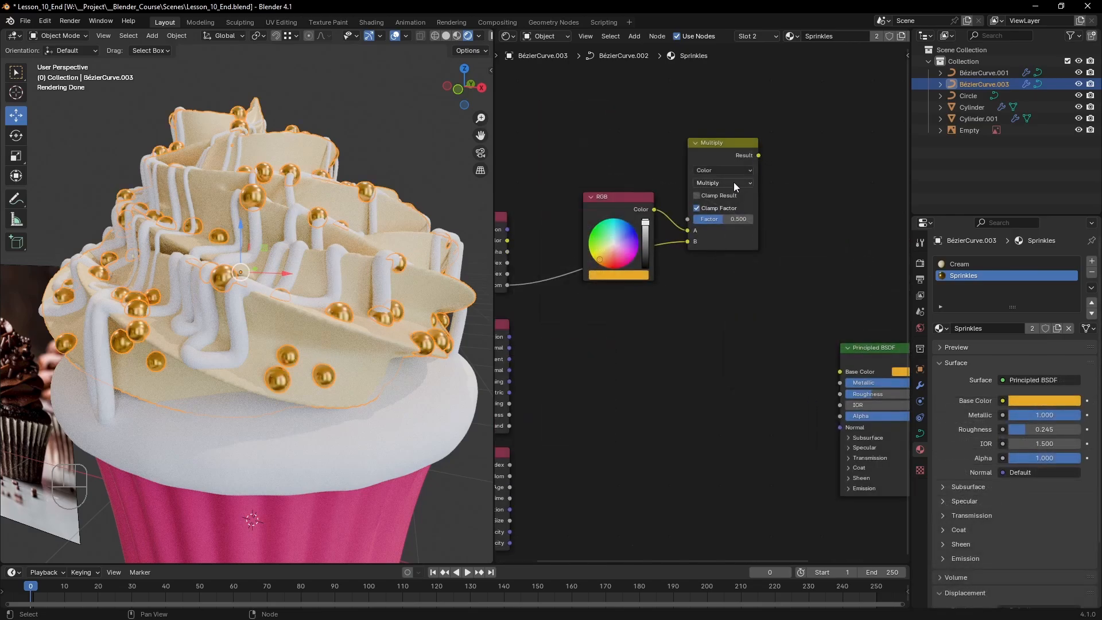
- Keep the color mix node's Multiply blending mode and connect its result to the Principled BSDF's Base Color
left_click(734, 182)
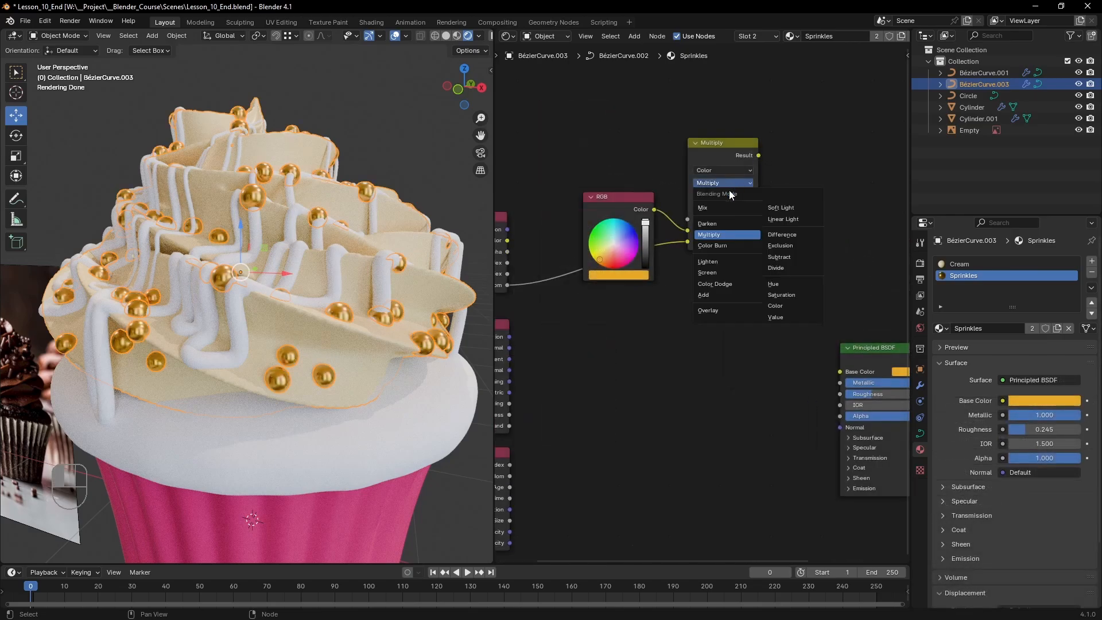
key("Escape")
left_click_drag(759, 155, 840, 372)
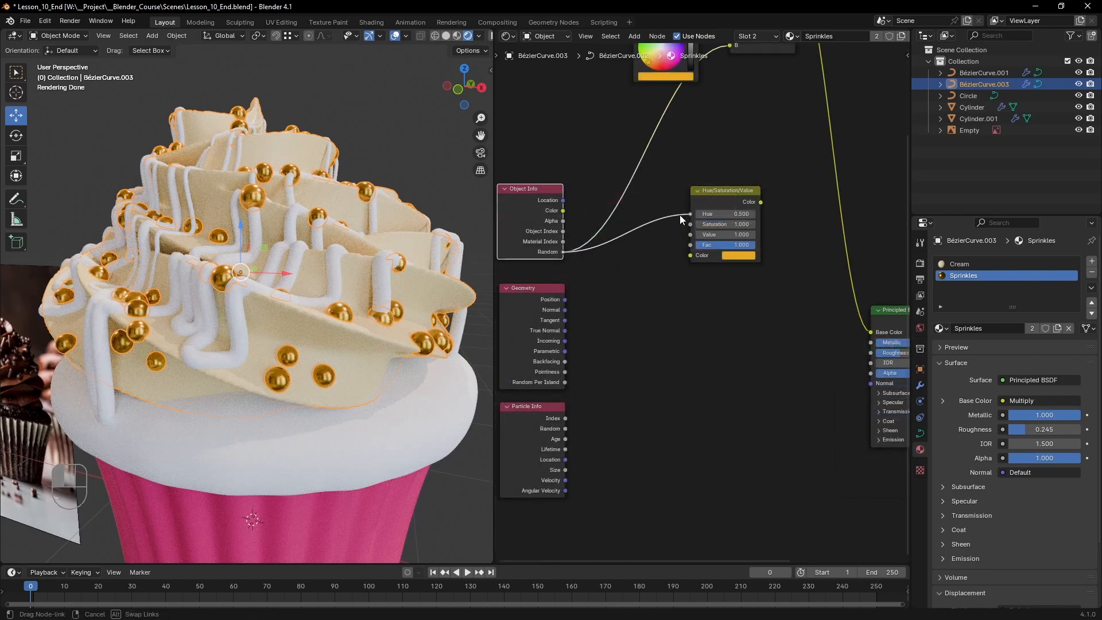
- Connect the Hue/Saturation/Value node's Color to the Principled BSDF's Base Color and add a Color Ramp node below it
left_click_drag(761, 202, 872, 332)
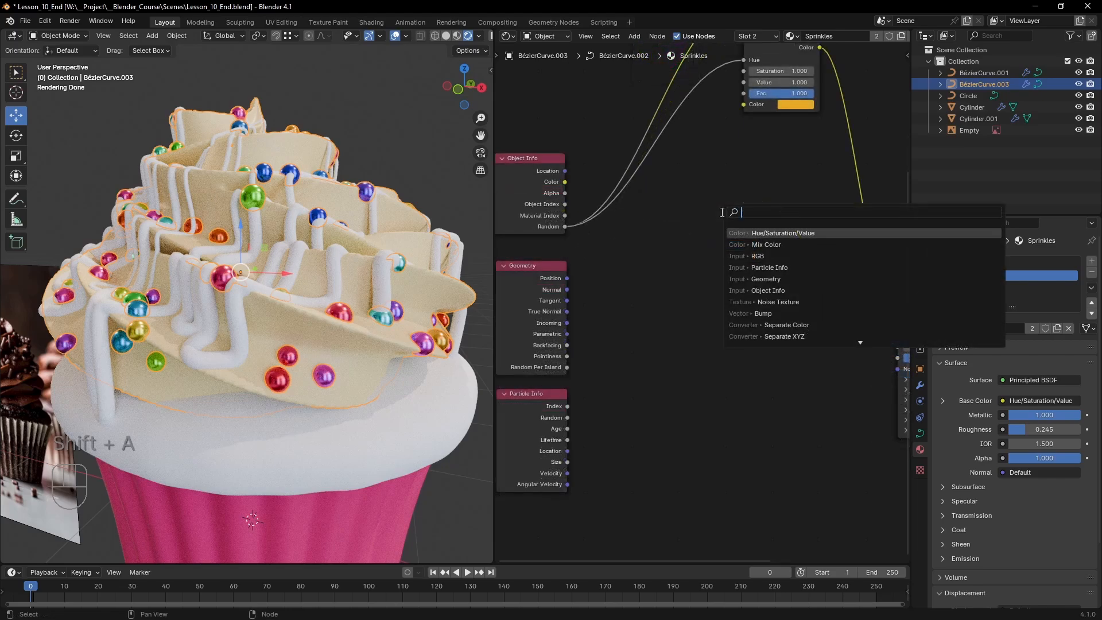
type("color ramp")
key("Return")
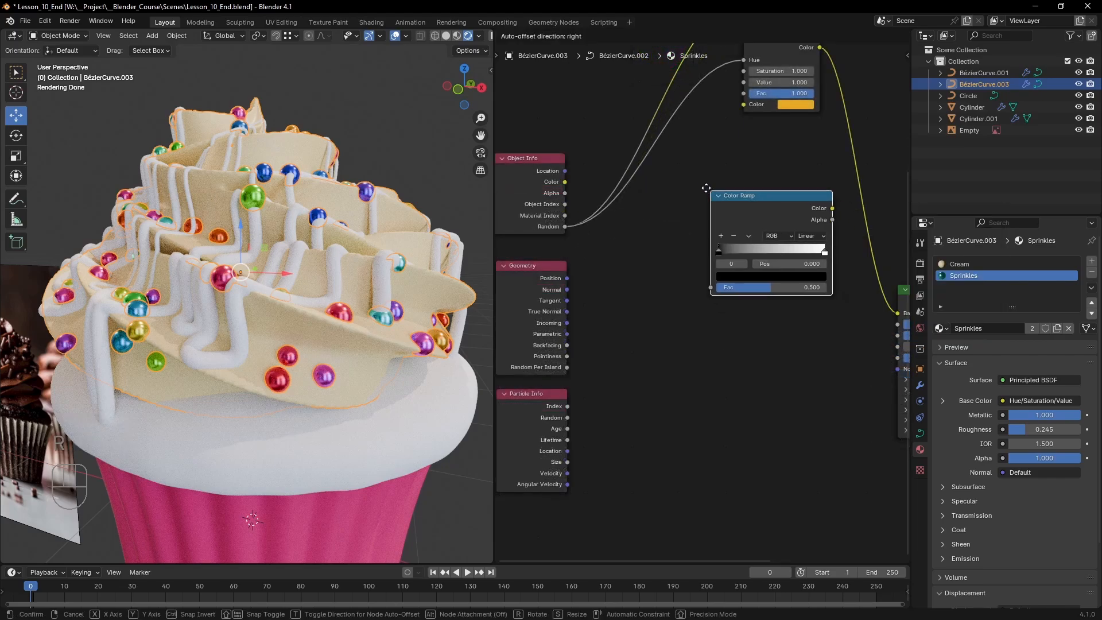
left_click(689, 179)
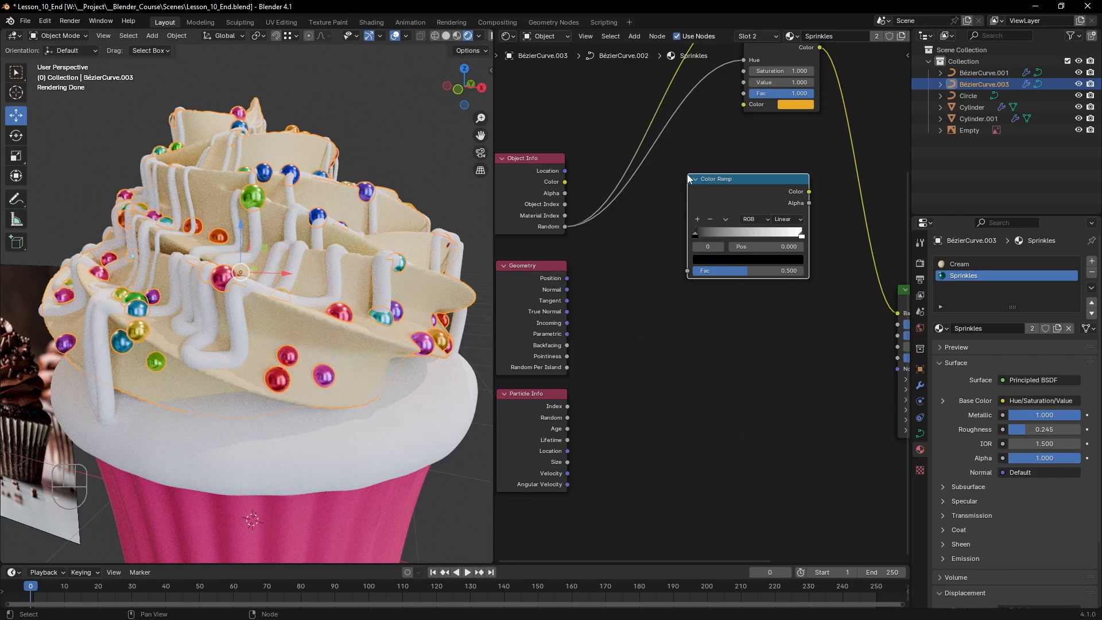
- Color the Color Ramp's first stop orange and add a violet stop about a third of the way along
left_click(720, 260)
left_click(795, 106)
left_click(720, 174)
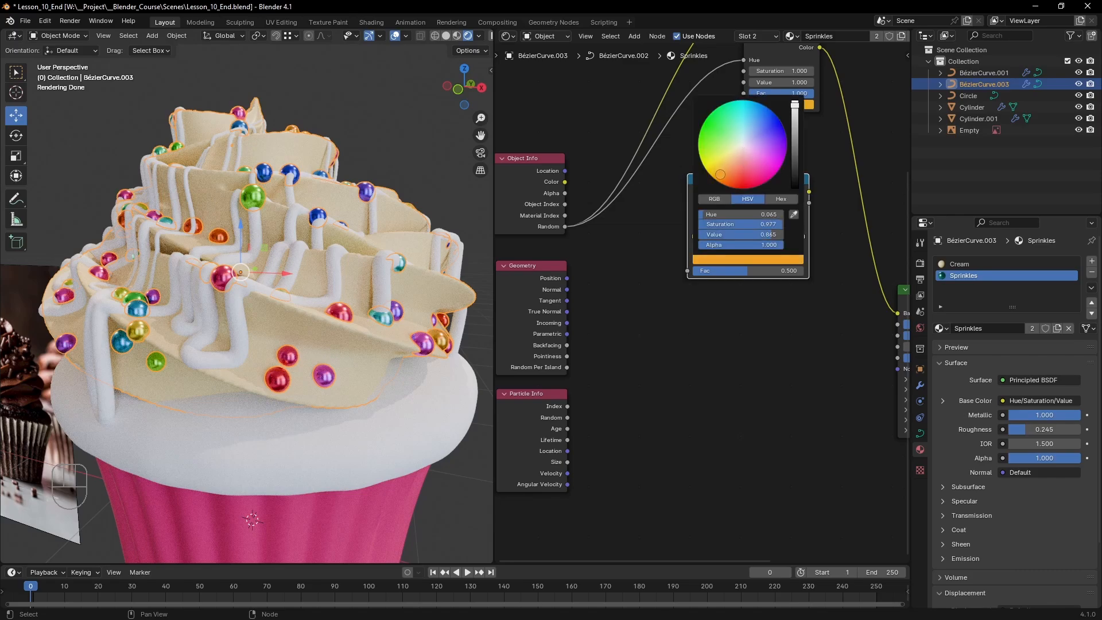
left_click(734, 232, "ctrl")
left_click(734, 259)
left_click(774, 136)
- Add a red stop to the constant-interpolated Color Ramp and recolor its end stop light blue
left_click(698, 220)
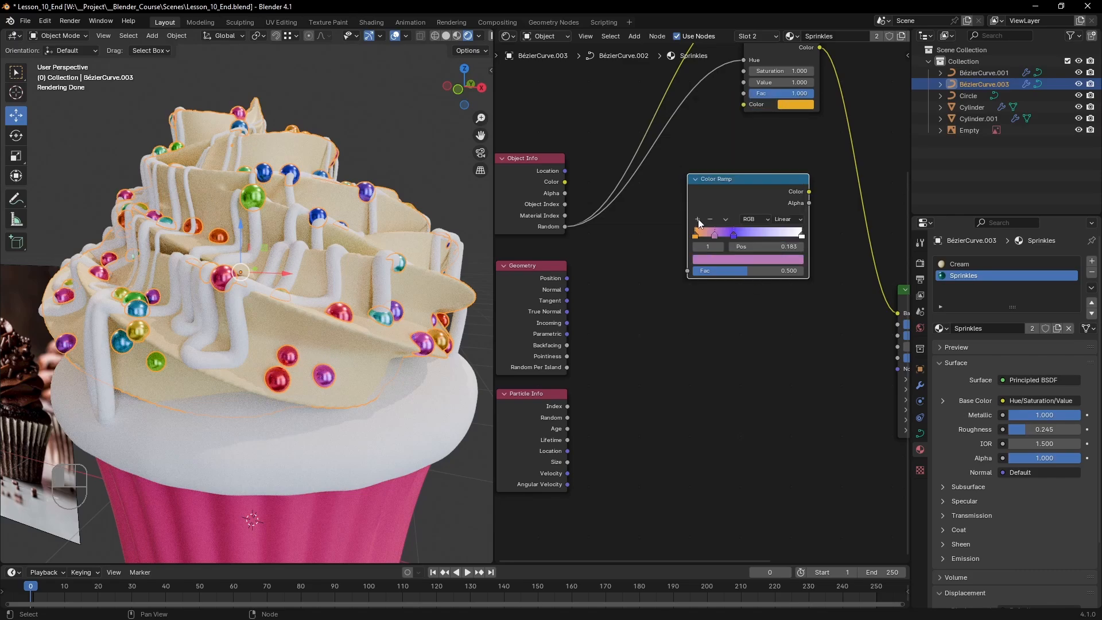
left_click(770, 259)
left_click(747, 175)
left_click(801, 235)
left_click(776, 260)
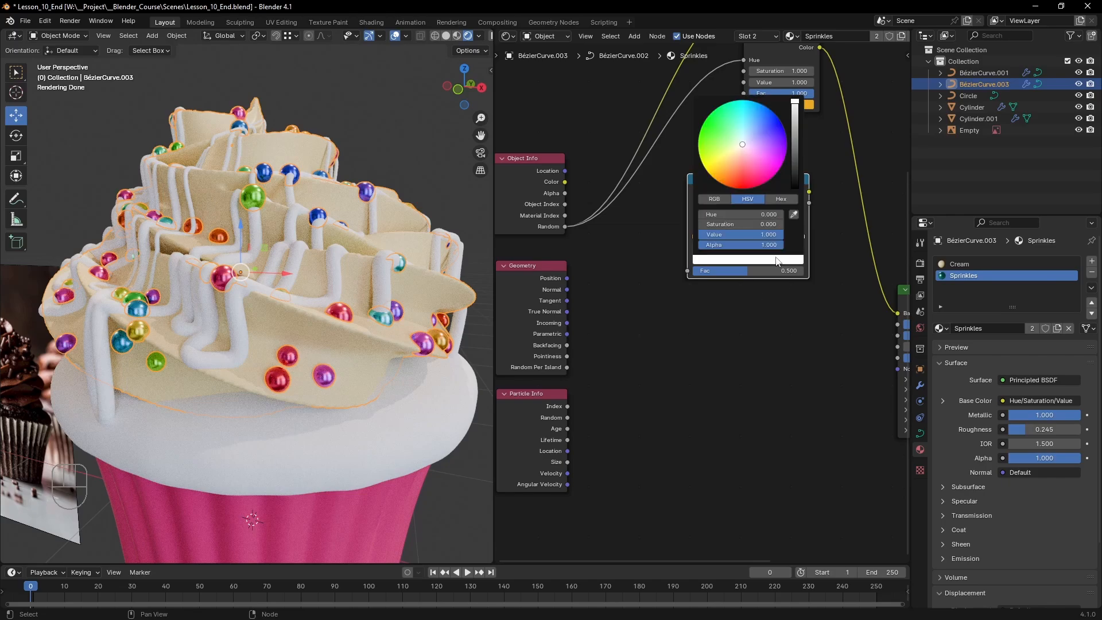
left_click(757, 114)
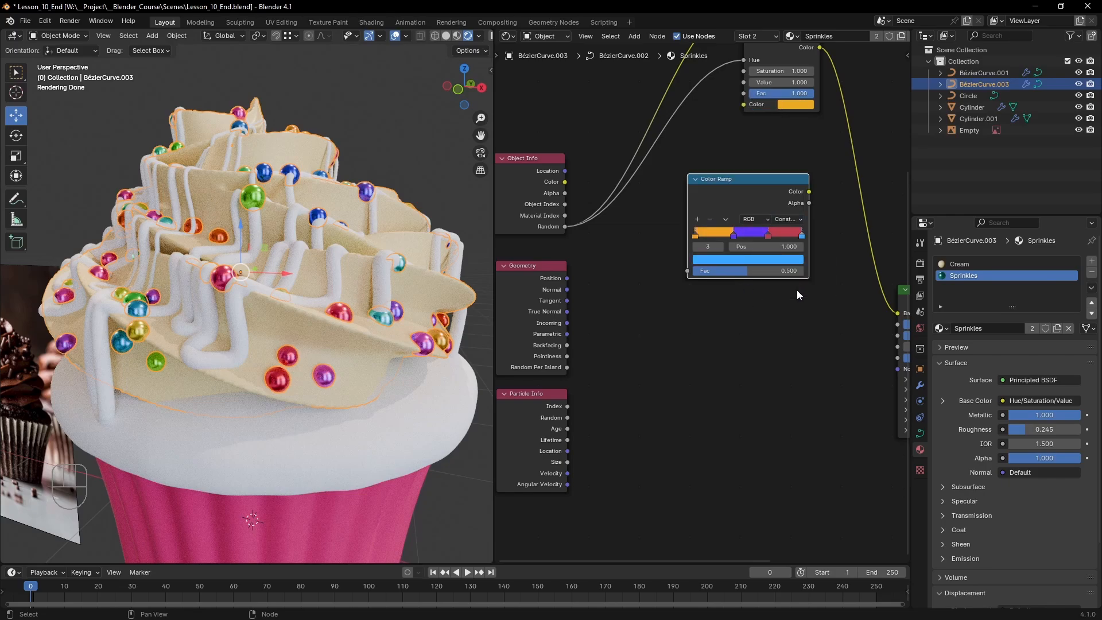
- Link Object Info's Random to the Color Ramp's Fac and the ramp's Color to the Principled BSDF's Base Color
left_click_drag(567, 227, 687, 270)
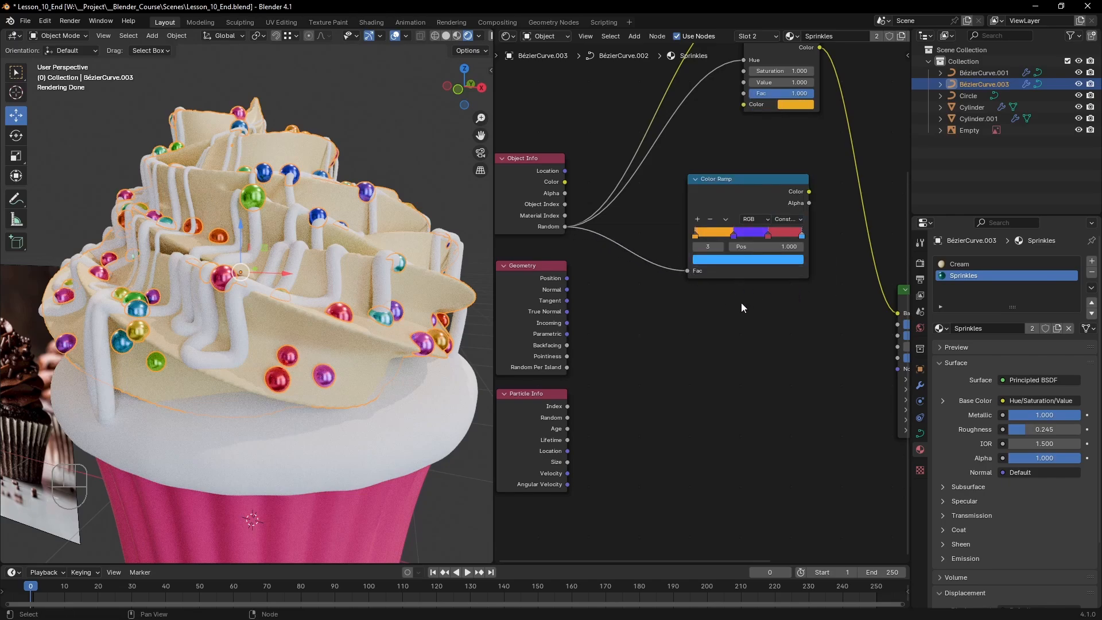
scroll(742, 302, "down", 3)
middle_click_drag(844, 332, 683, 323)
left_click_drag(636, 208, 823, 303)
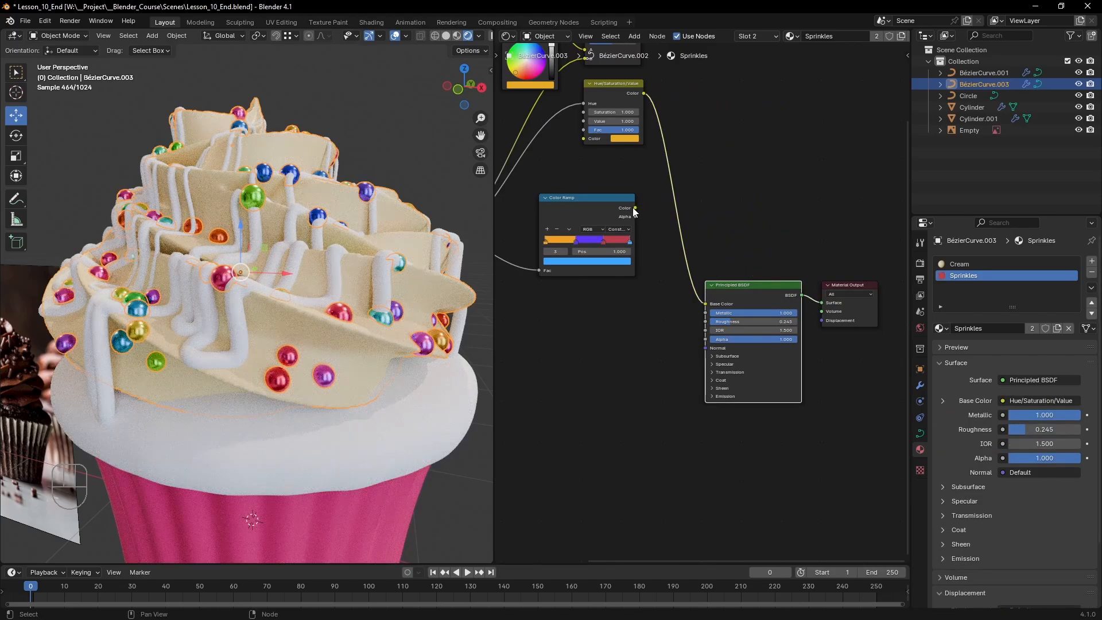
left_click_drag(634, 208, 704, 304)
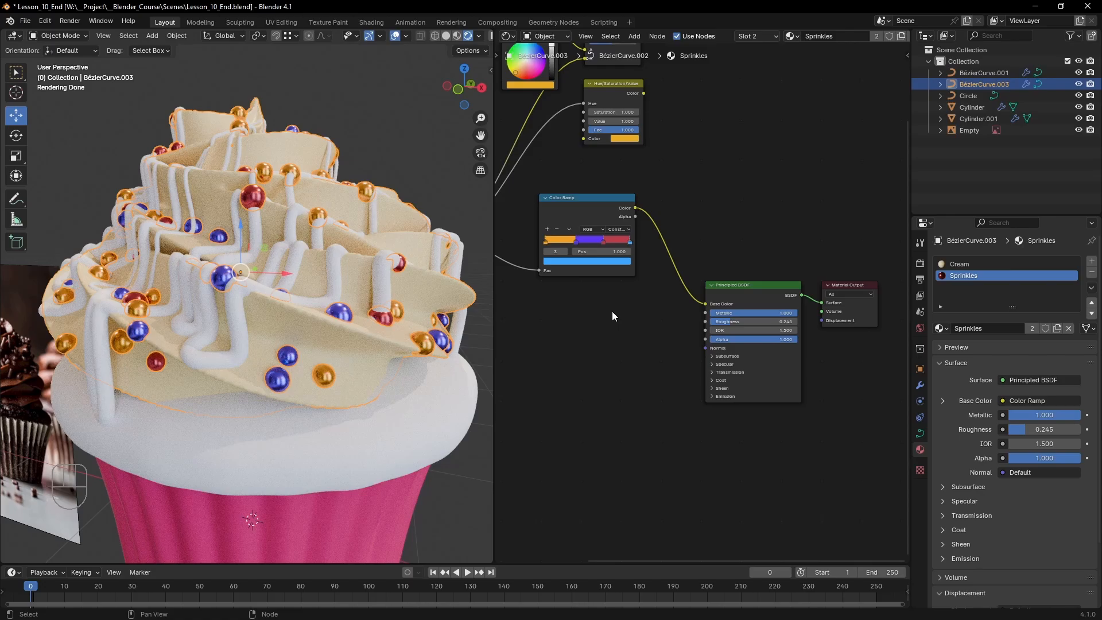
middle_click_drag(612, 311, 734, 328)
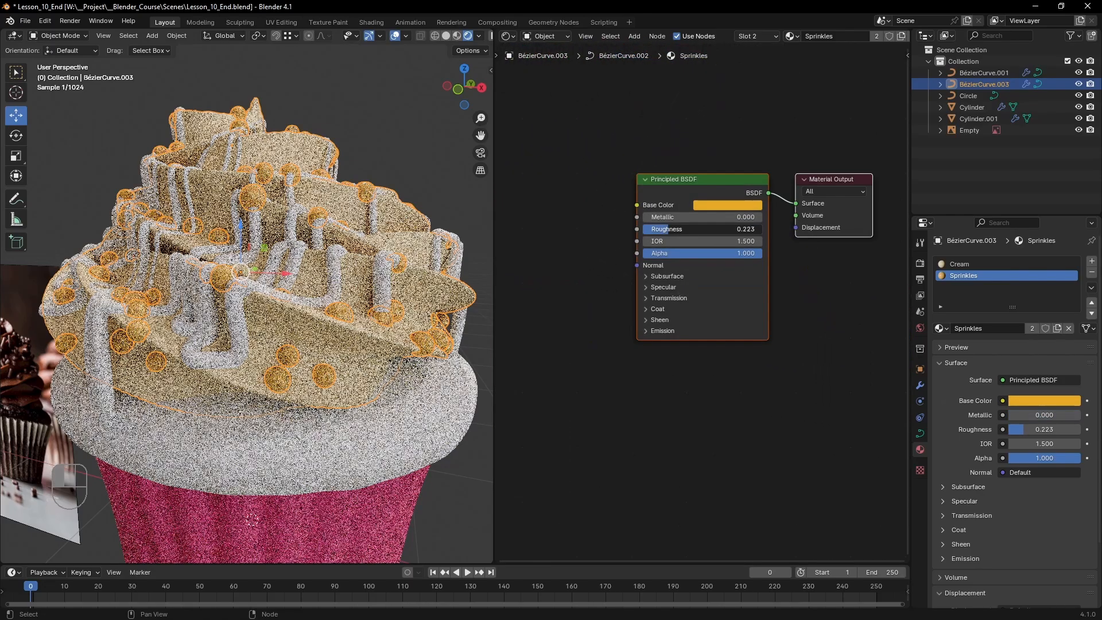
- Set the Sprinkles material's Metallic to 1.000 and route Object Info's Random through Hue/Saturation/Value's Hue into Base Color
left_click_drag(669, 217, 763, 217)
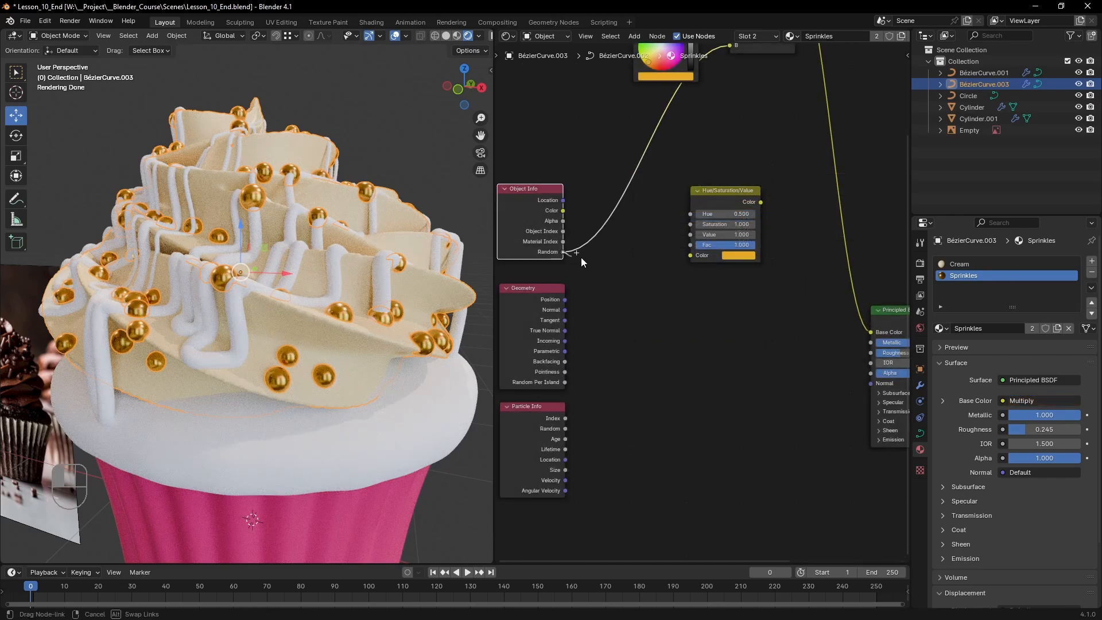
left_click_drag(581, 257, 690, 213)
left_click_drag(762, 203, 870, 332)
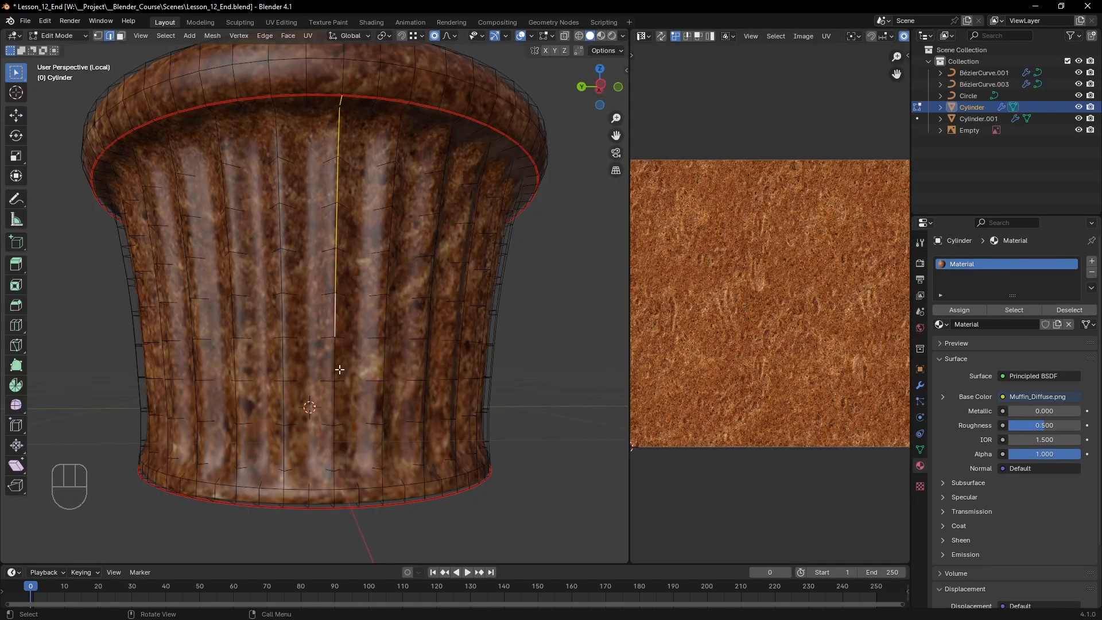
- Mark the selected vertical edges of the Cylinder as a seam and unwrap the whole mesh
key("ctrl+e")
key("a")
key("u")
left_click(381, 315)
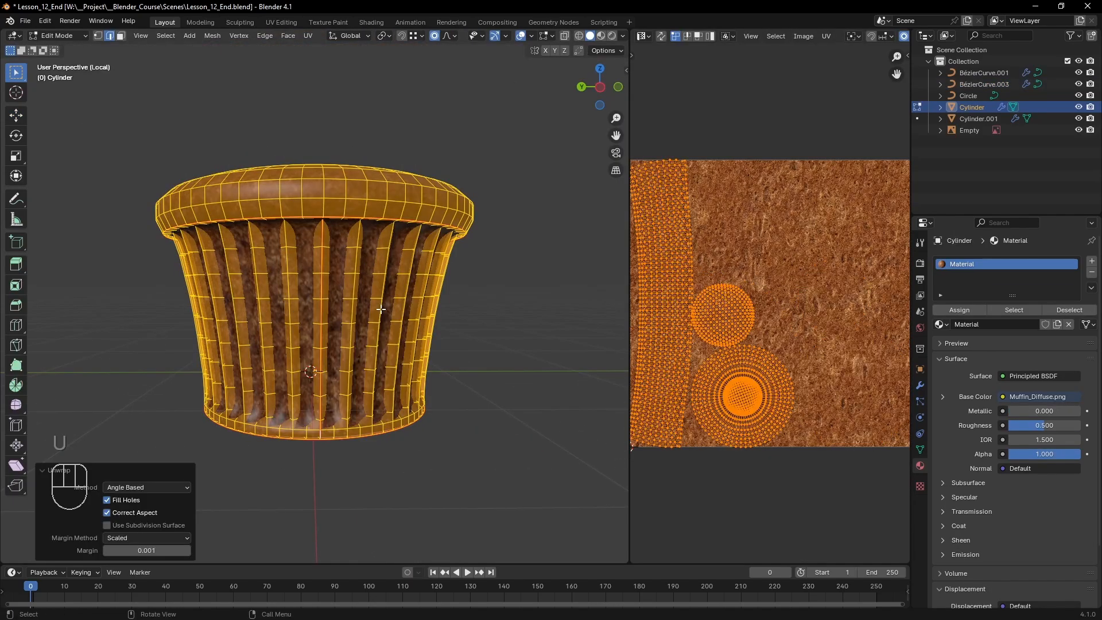
key("Tab")
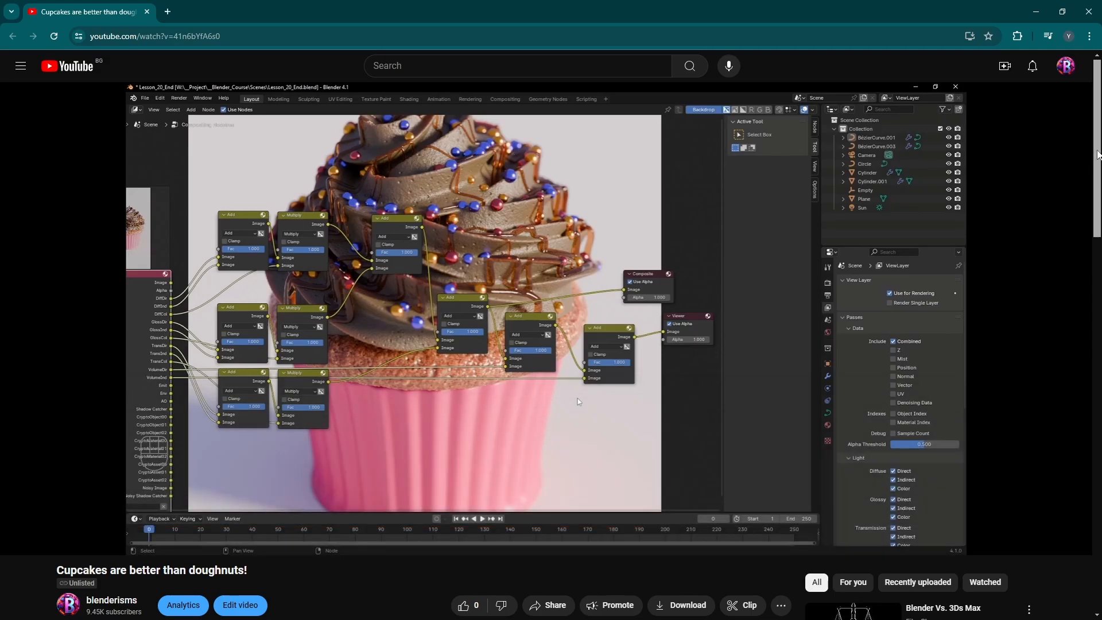
- In the web browser, expand the YouTube video's description and open its Project Files link
scroll(560, 339, "down", 5)
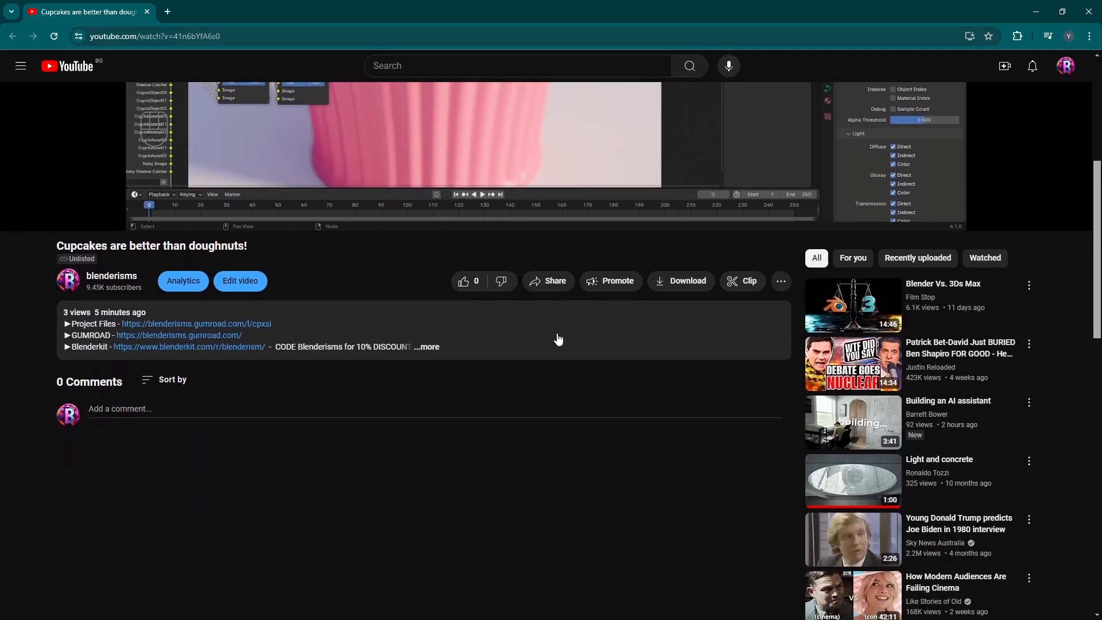
left_click(429, 347)
left_click(265, 326)
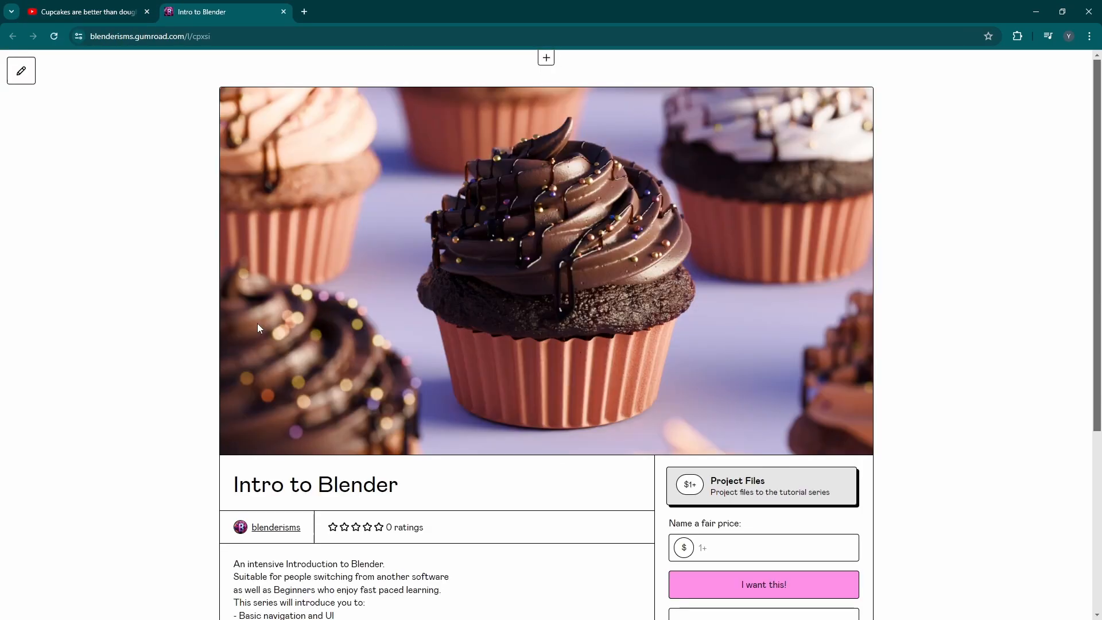
- Take the Project Files to checkout at a price of 9999 dollars and close the Gumroad tab
left_click(758, 546)
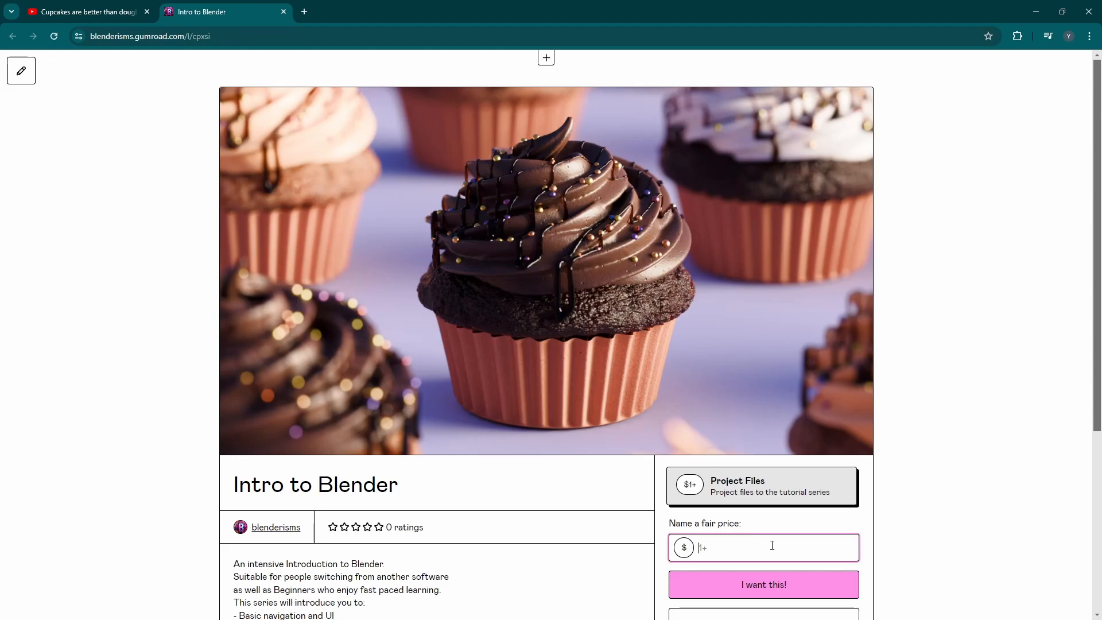
type("9999")
left_click(776, 590)
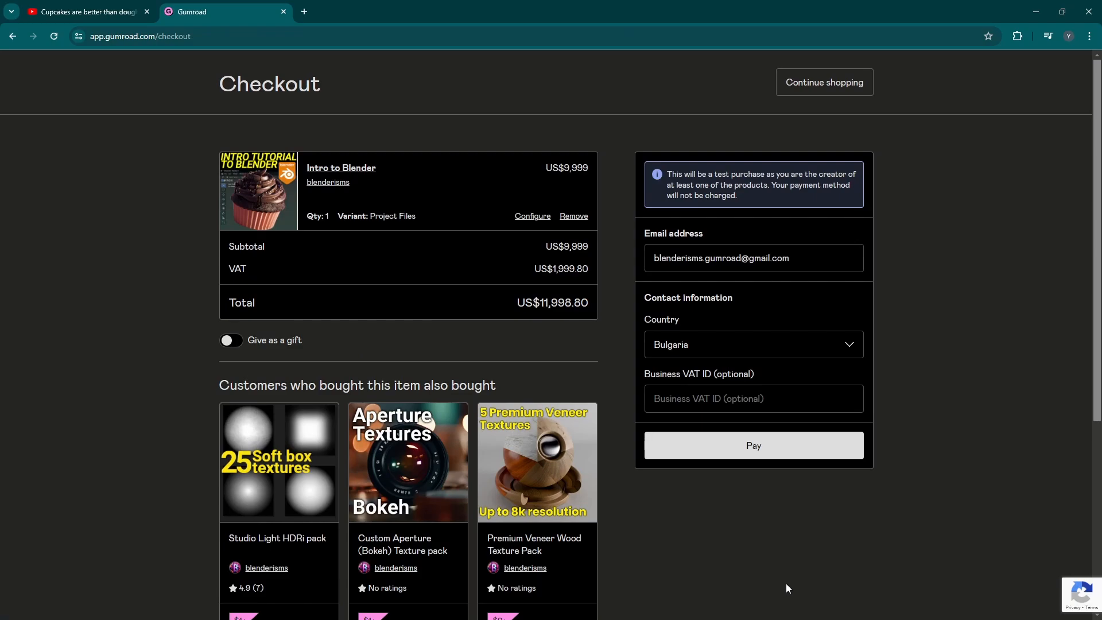
left_click(284, 11)
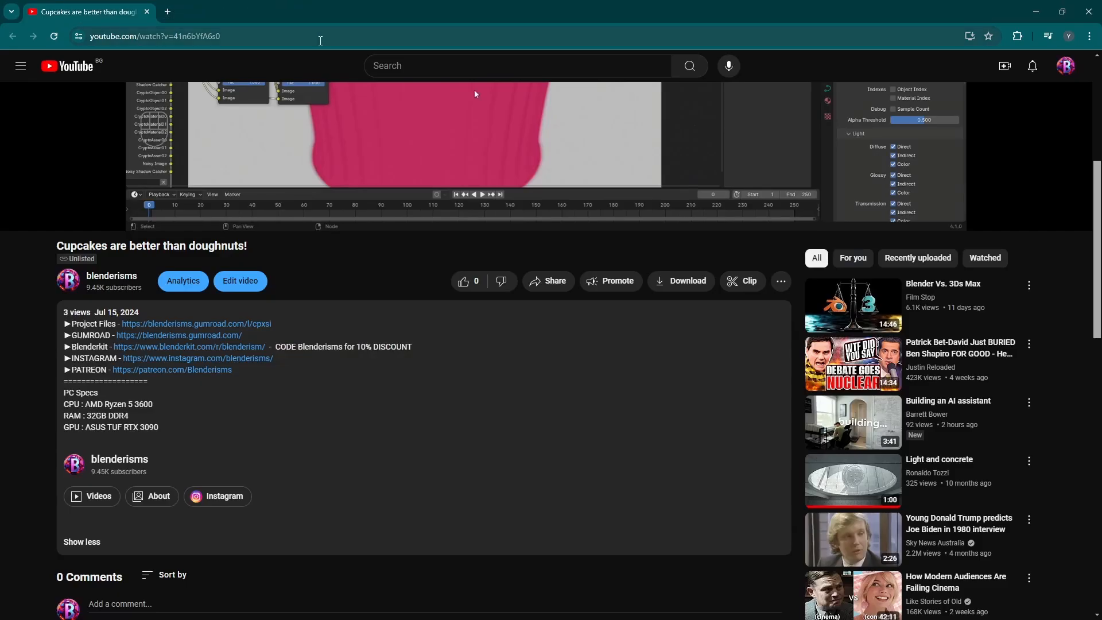